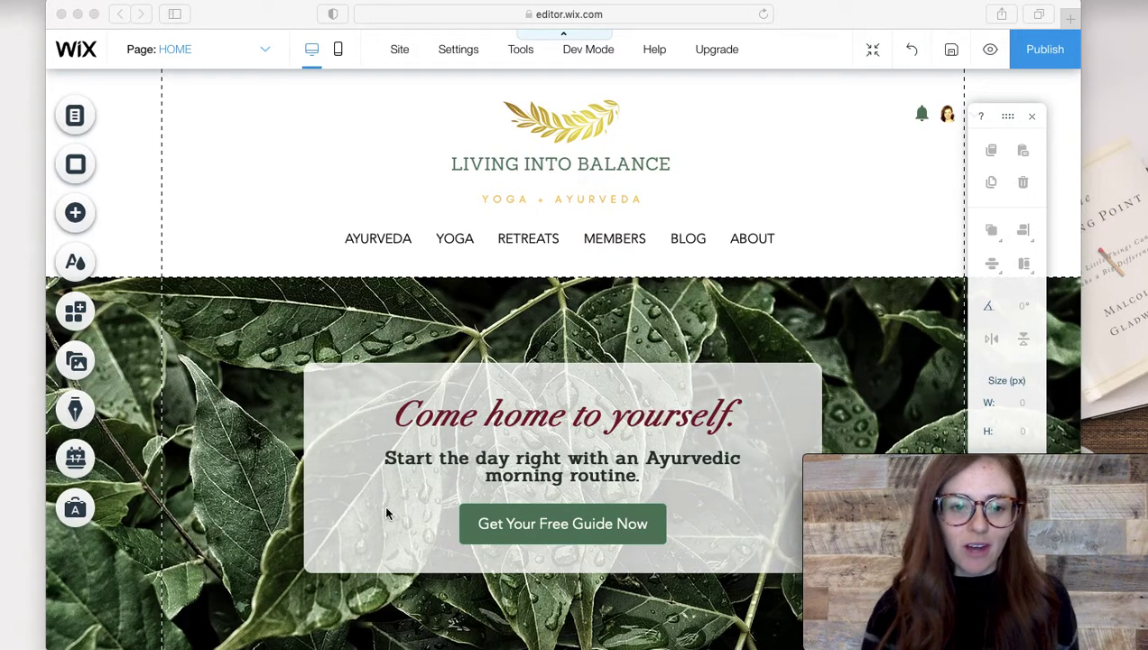
Bring the editor into focus and open the Add Elements panel.
{"action": "scroll", "coordinate": [322, 443], "scroll_direction": "down", "scroll_amount": 2}
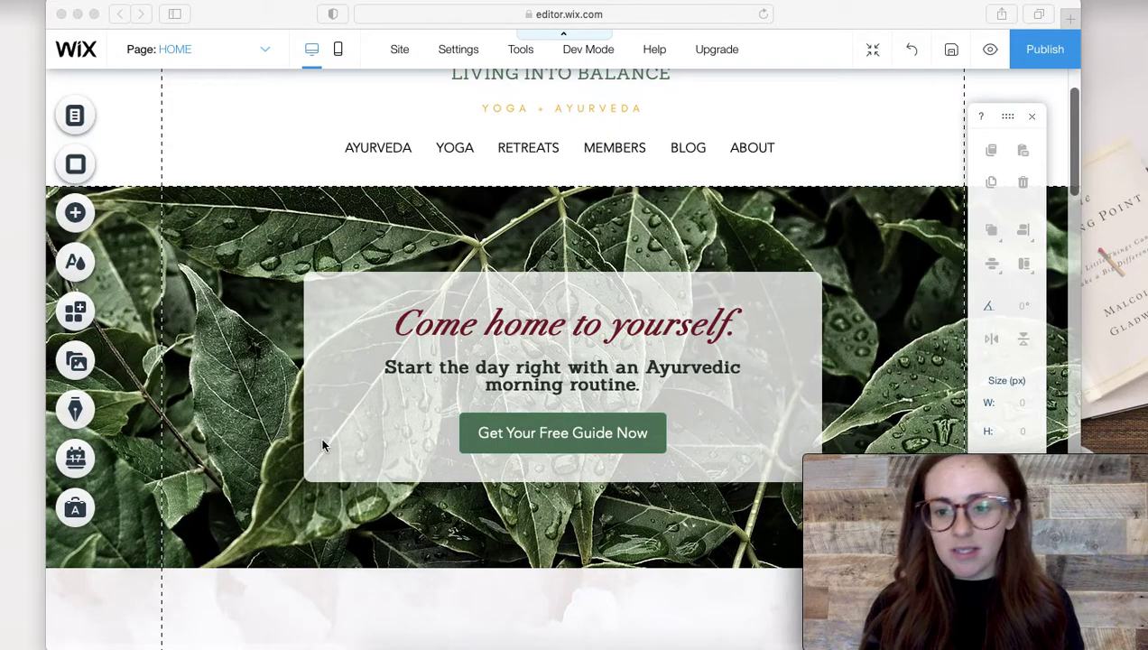
{"action": "left_click", "coordinate": [355, 343]}
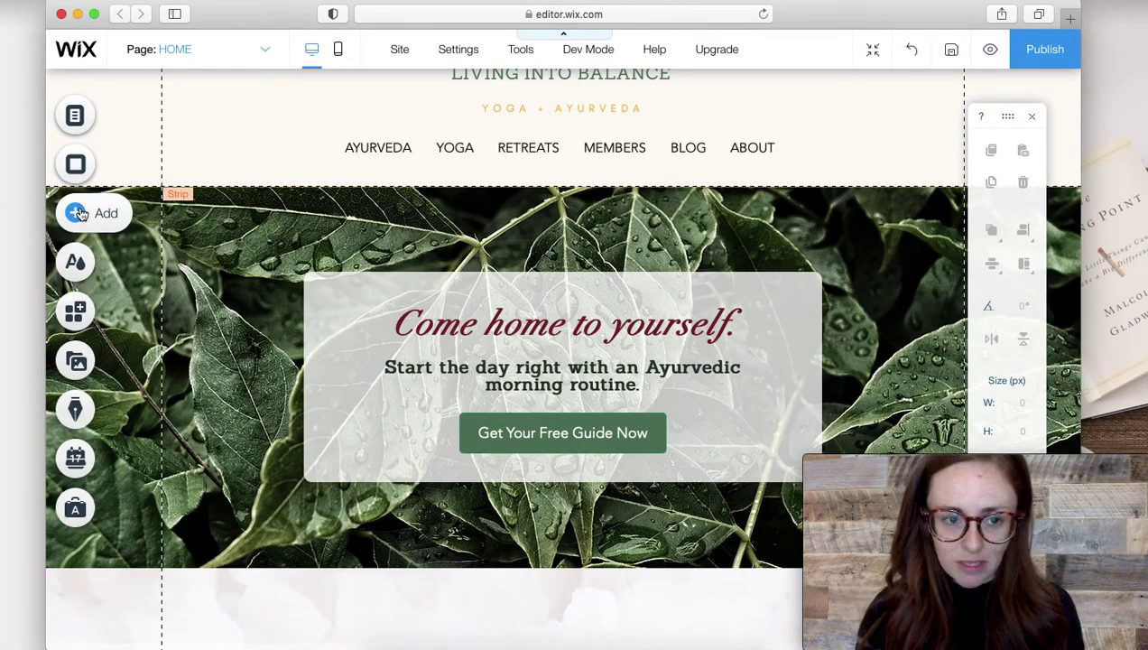
{"action": "left_click", "coordinate": [81, 213]}
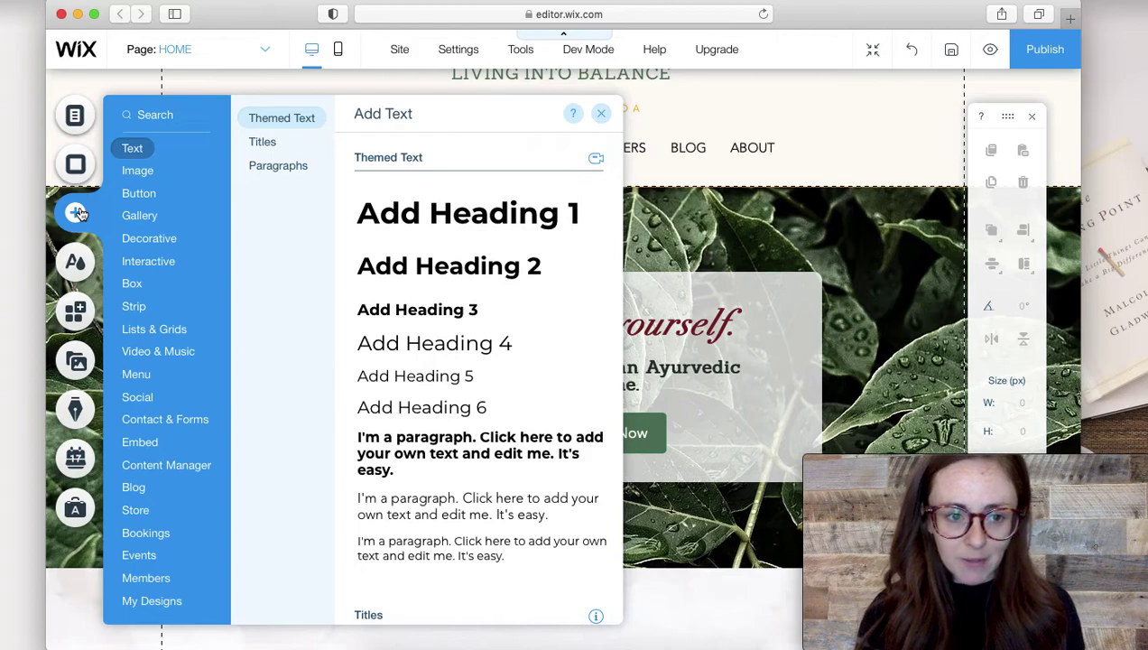
{"action": "left_click", "coordinate": [142, 192]}
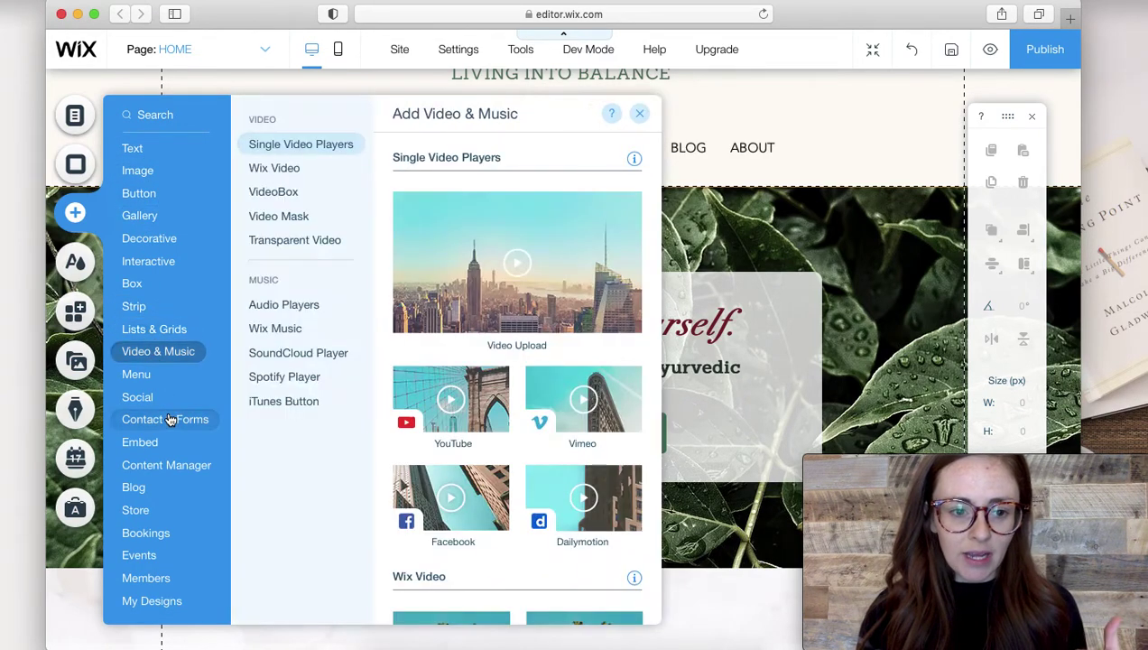
Go to Interactive > Lightboxes > Subscribe and scroll down to the Black & White design.
{"action": "mouse_move", "coordinate": [170, 423]}
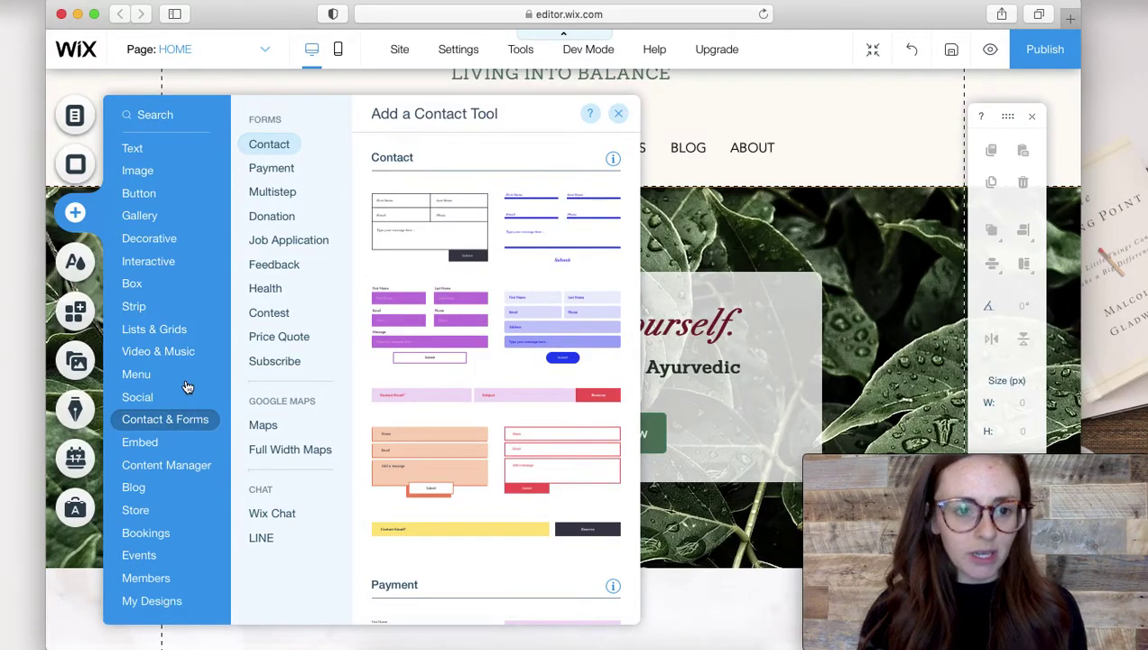
{"action": "mouse_move", "coordinate": [156, 268]}
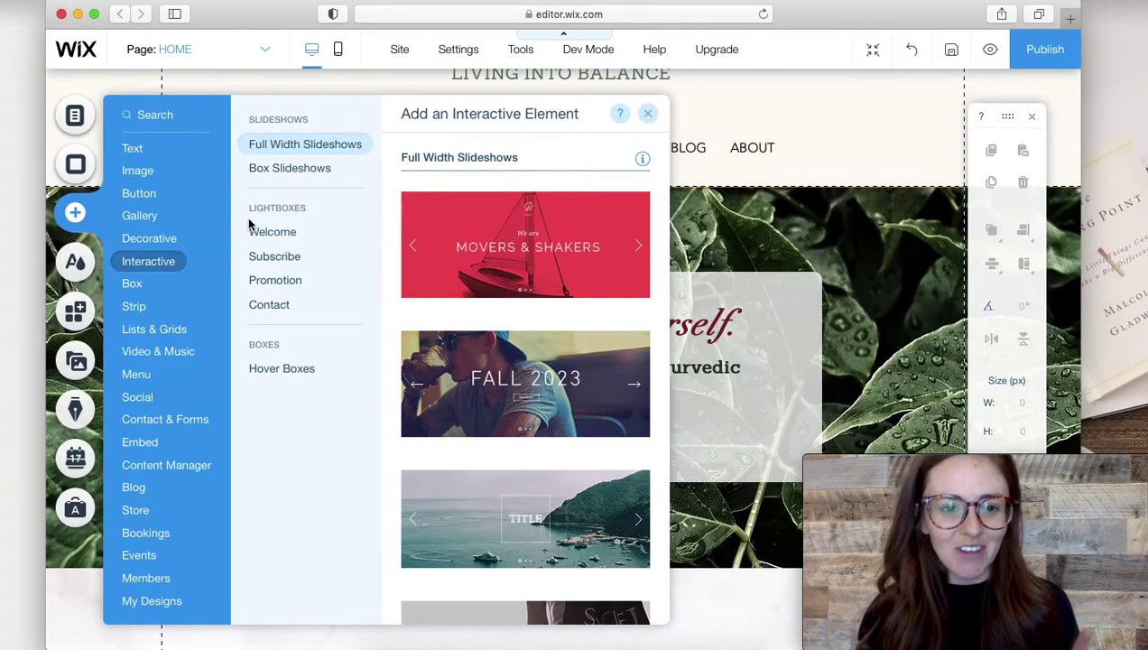
{"action": "mouse_move", "coordinate": [280, 242]}
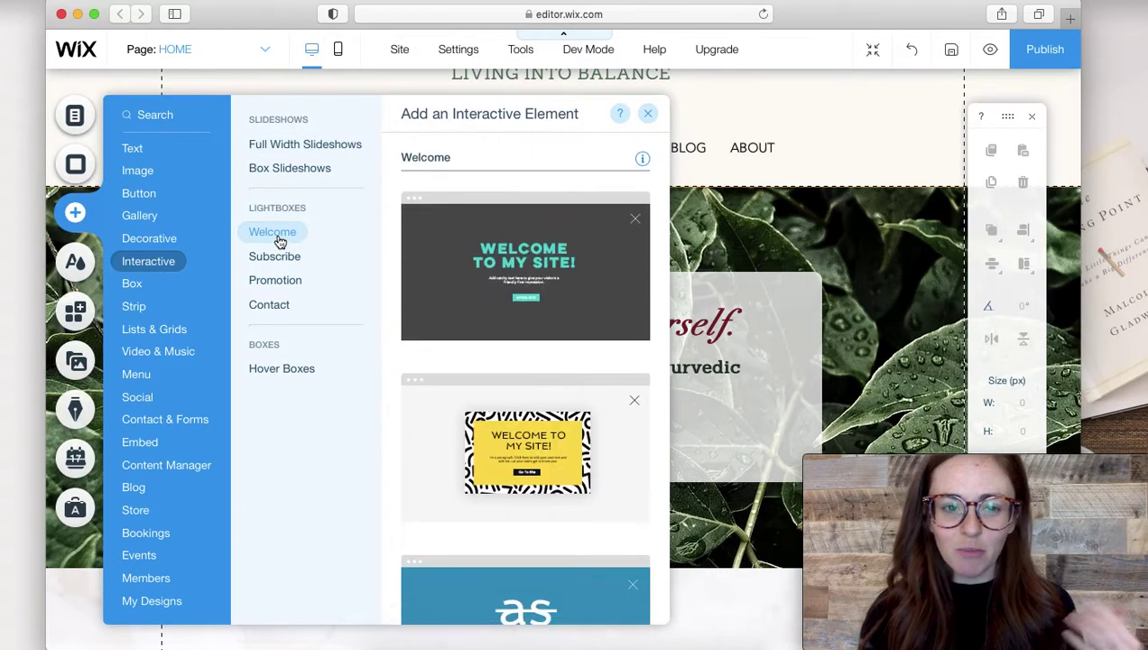
{"action": "mouse_move", "coordinate": [285, 271]}
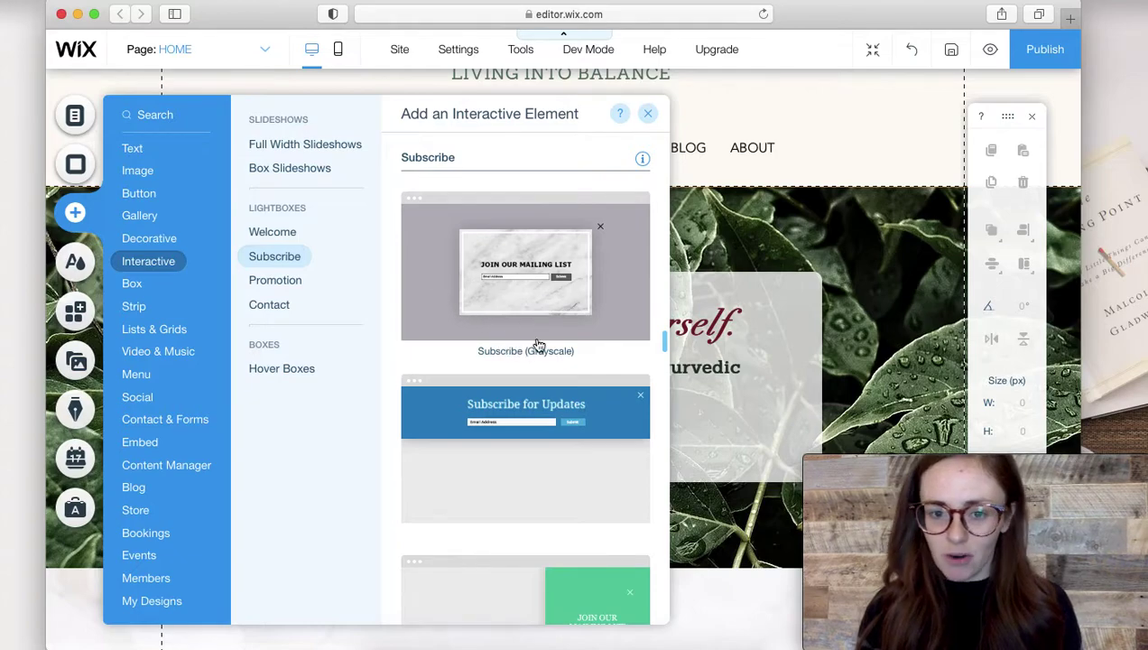
{"action": "scroll", "coordinate": [538, 328], "scroll_direction": "down", "scroll_amount": 1}
{"action": "scroll", "coordinate": [538, 325], "scroll_direction": "down", "scroll_amount": 2}
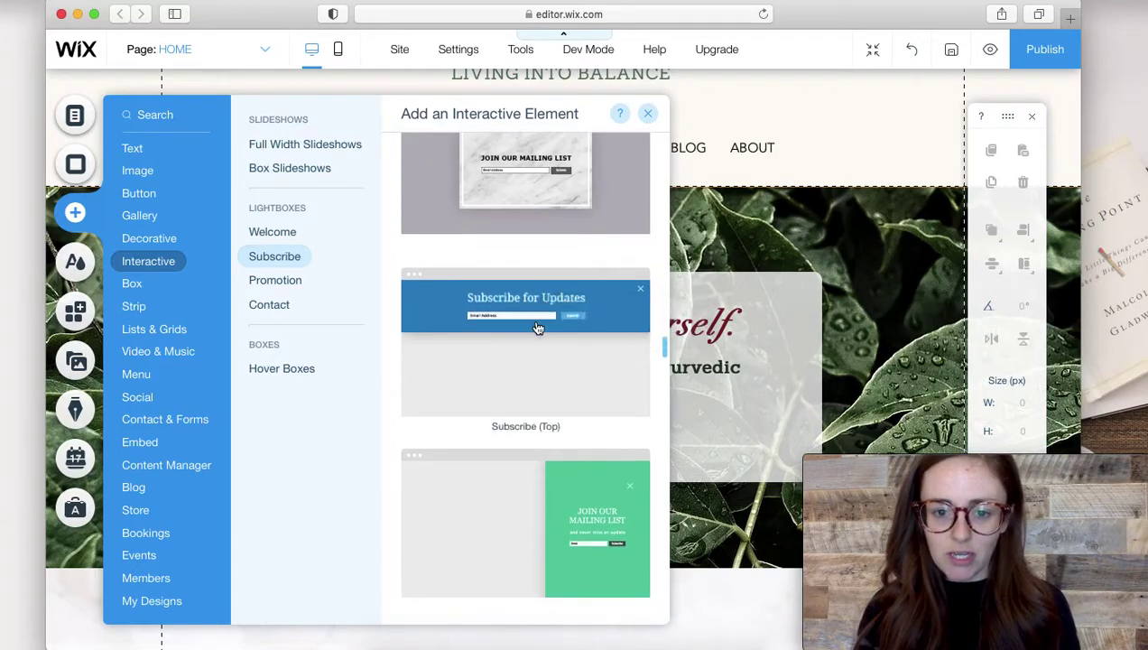
{"action": "scroll", "coordinate": [538, 325], "scroll_direction": "down", "scroll_amount": 3}
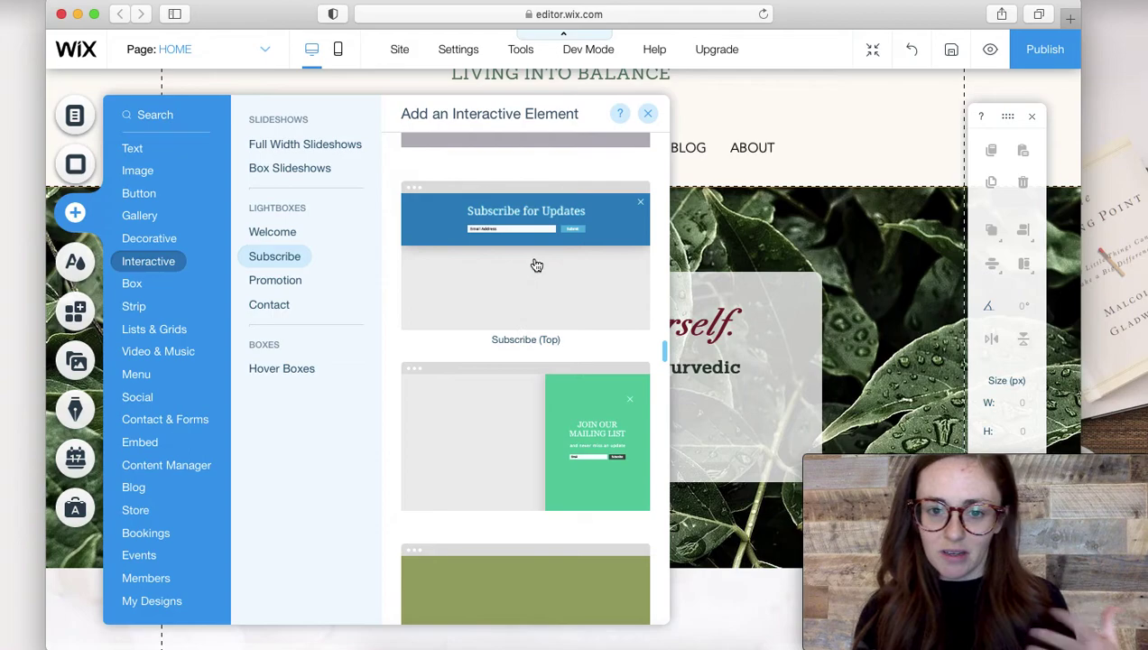
{"action": "scroll", "coordinate": [574, 420], "scroll_direction": "down", "scroll_amount": 3}
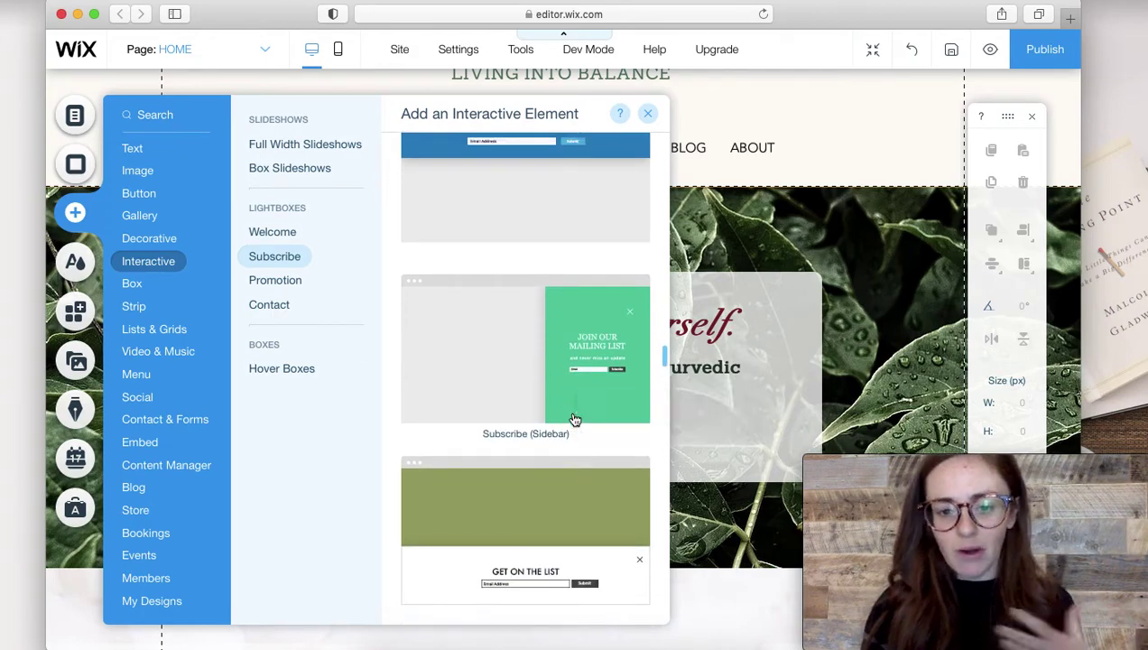
{"action": "scroll", "coordinate": [575, 419], "scroll_direction": "down", "scroll_amount": 8}
{"action": "scroll", "coordinate": [574, 420], "scroll_direction": "down", "scroll_amount": 1}
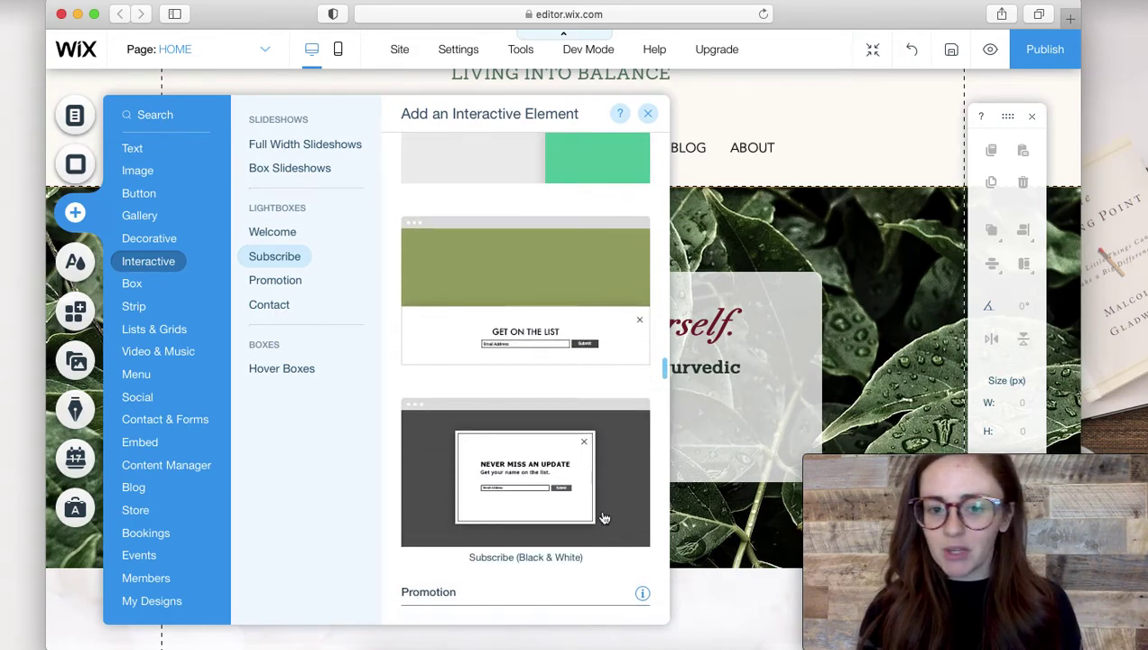
Add the Black & White Subscribe lightbox, retitle it 'Grab your free guide here!', and delete the subtitle.
{"action": "left_click", "coordinate": [524, 476]}
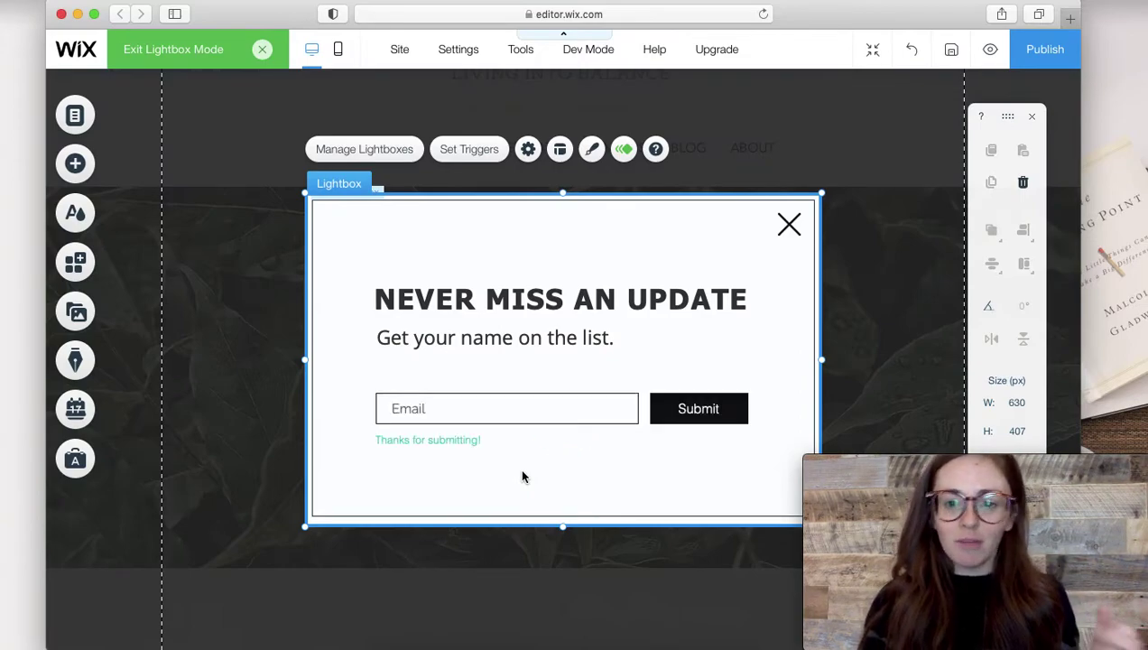
{"action": "left_click", "coordinate": [526, 299]}
{"action": "double_click", "coordinate": [526, 300]}
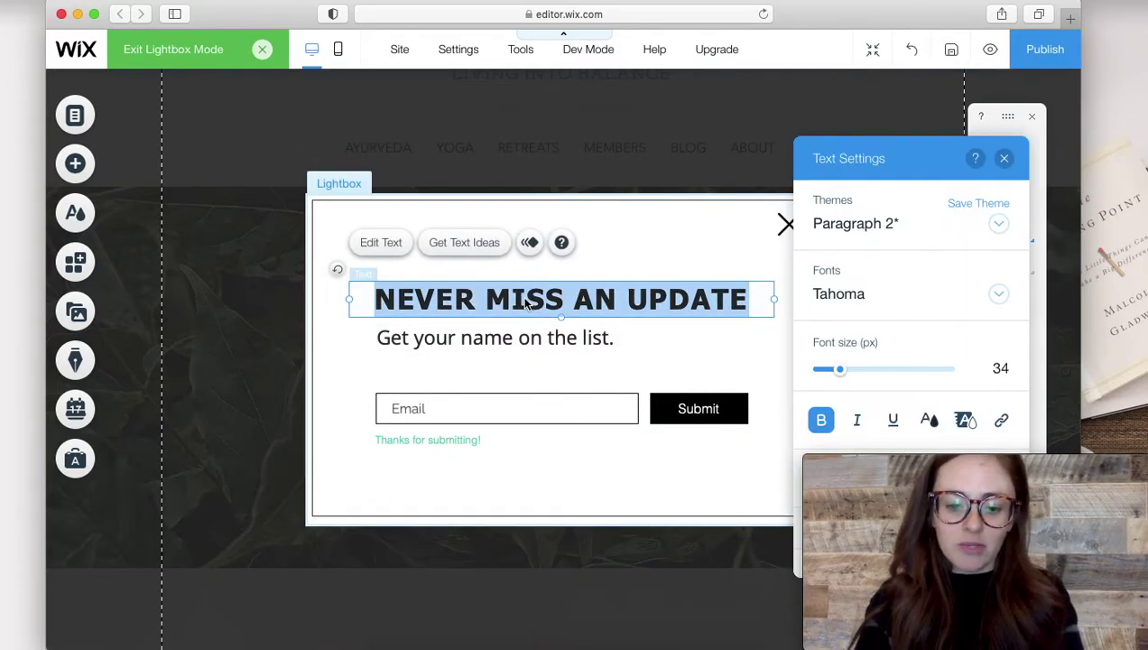
{"action": "type", "text": "Grab"}
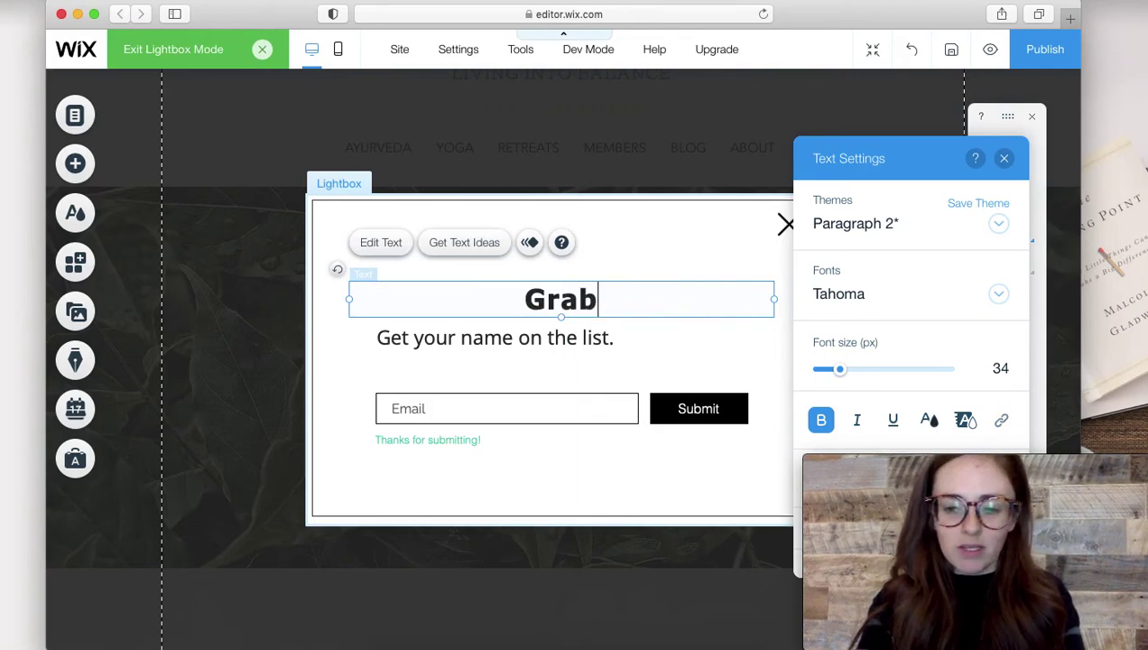
{"action": "type", "text": " your free gui"}
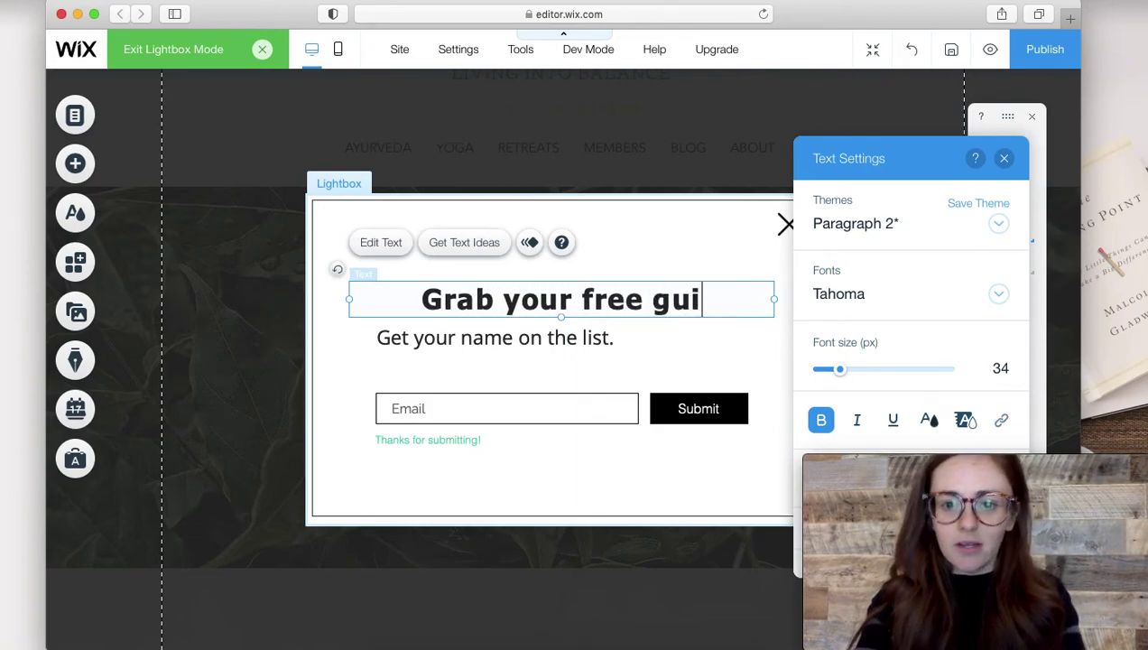
{"action": "type", "text": "de here!"}
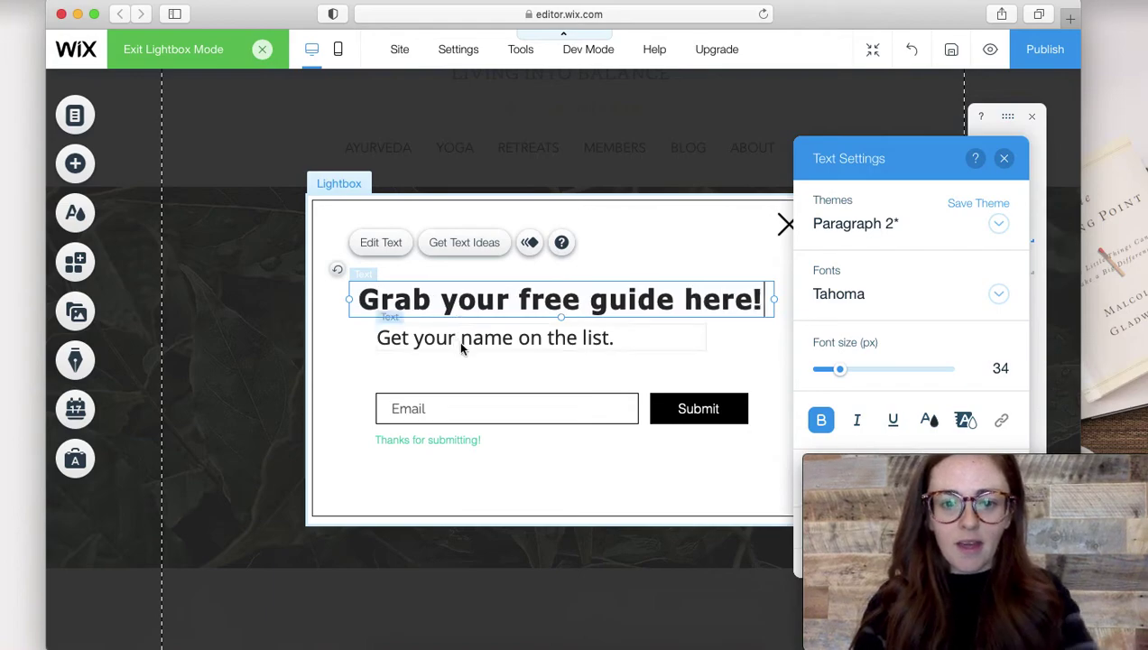
{"action": "left_click", "coordinate": [460, 349]}
{"action": "key", "text": "Delete"}
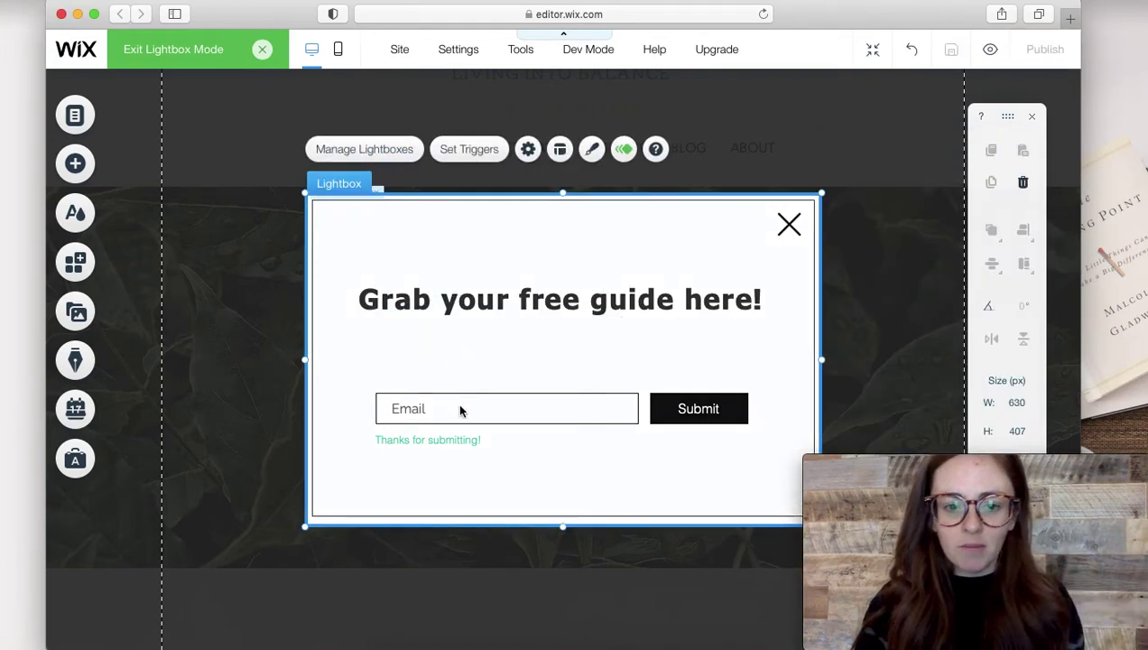
Nudge the Get Subscribers form slightly higher in the lightbox and keep it selected.
{"action": "left_click", "coordinate": [462, 415]}
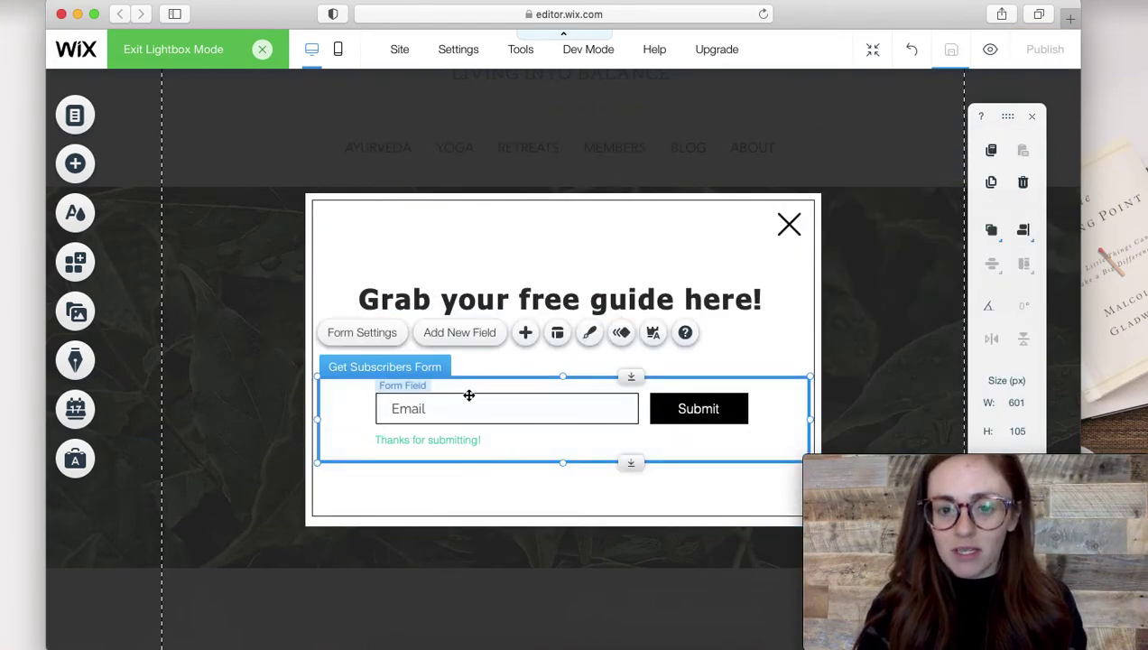
{"action": "left_click_drag", "start_coordinate": [469, 395], "coordinate": [464, 394]}
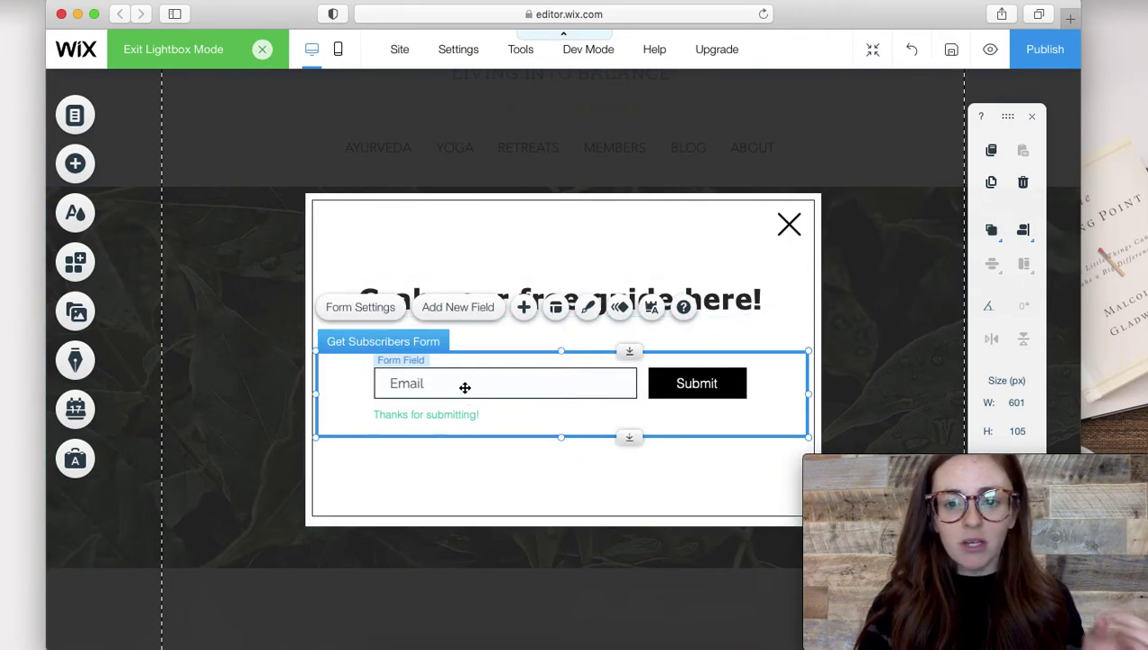
{"action": "left_click", "coordinate": [479, 318]}
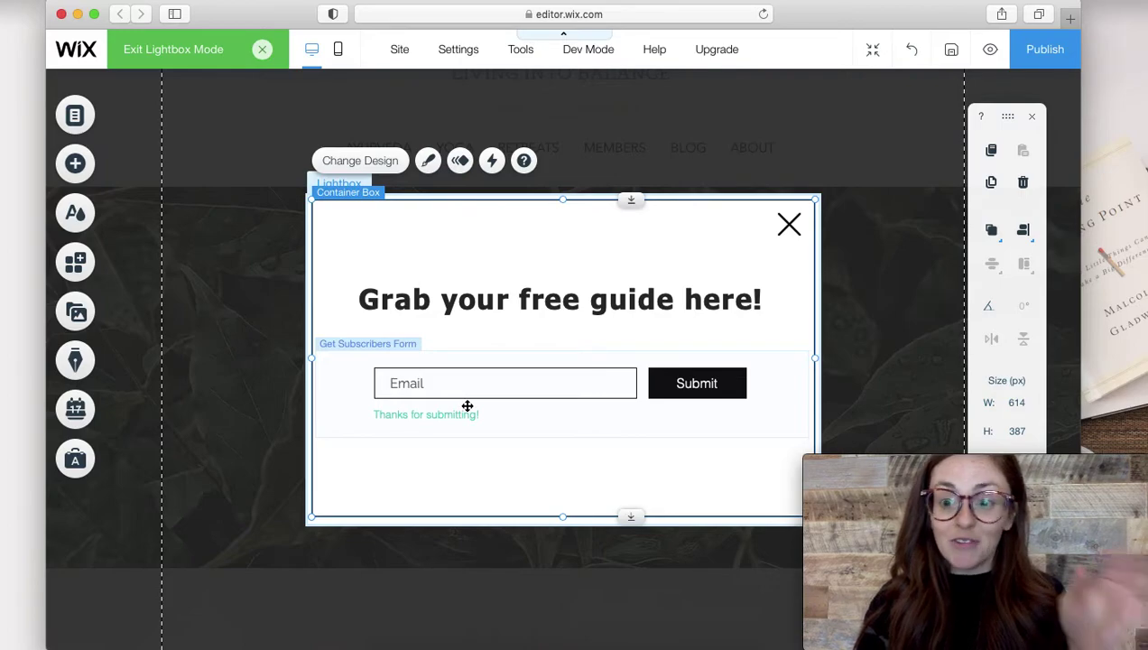
{"action": "left_click", "coordinate": [468, 406]}
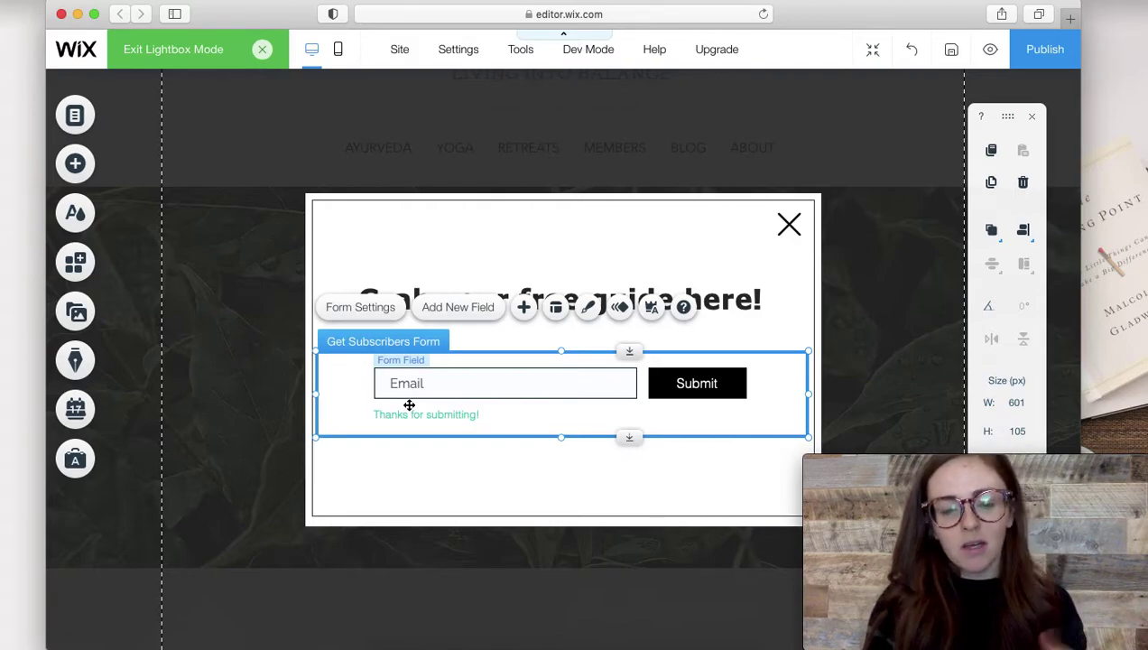
Add a First Name field to the subscribers form.
{"action": "left_click", "coordinate": [447, 308]}
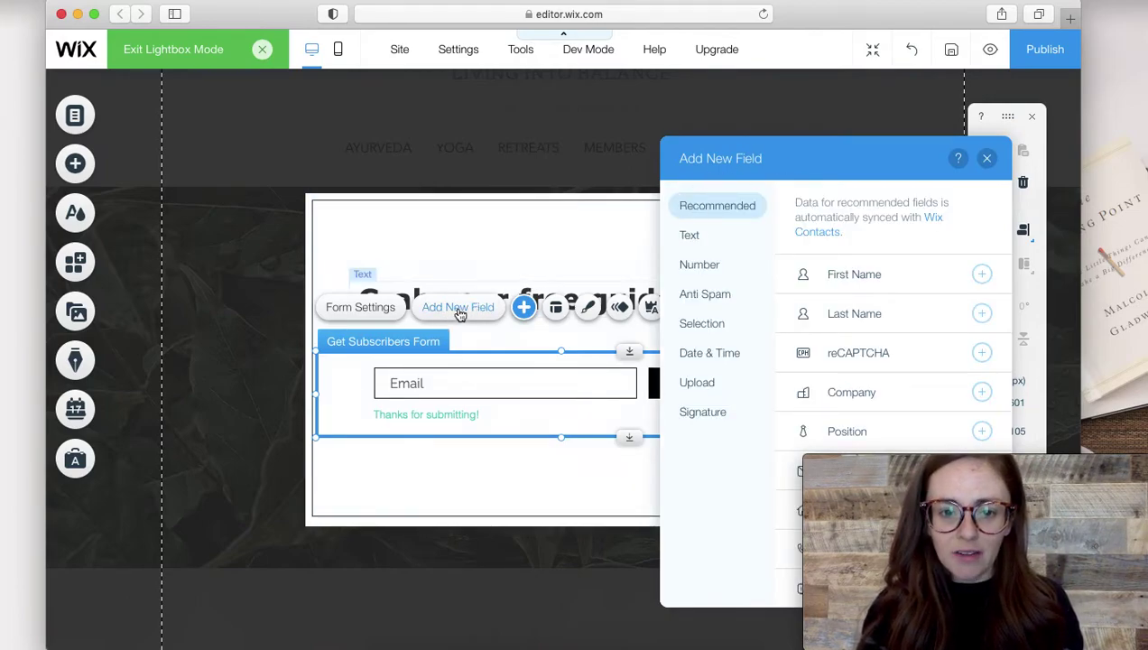
{"action": "left_click_drag", "start_coordinate": [796, 161], "coordinate": [663, 143]}
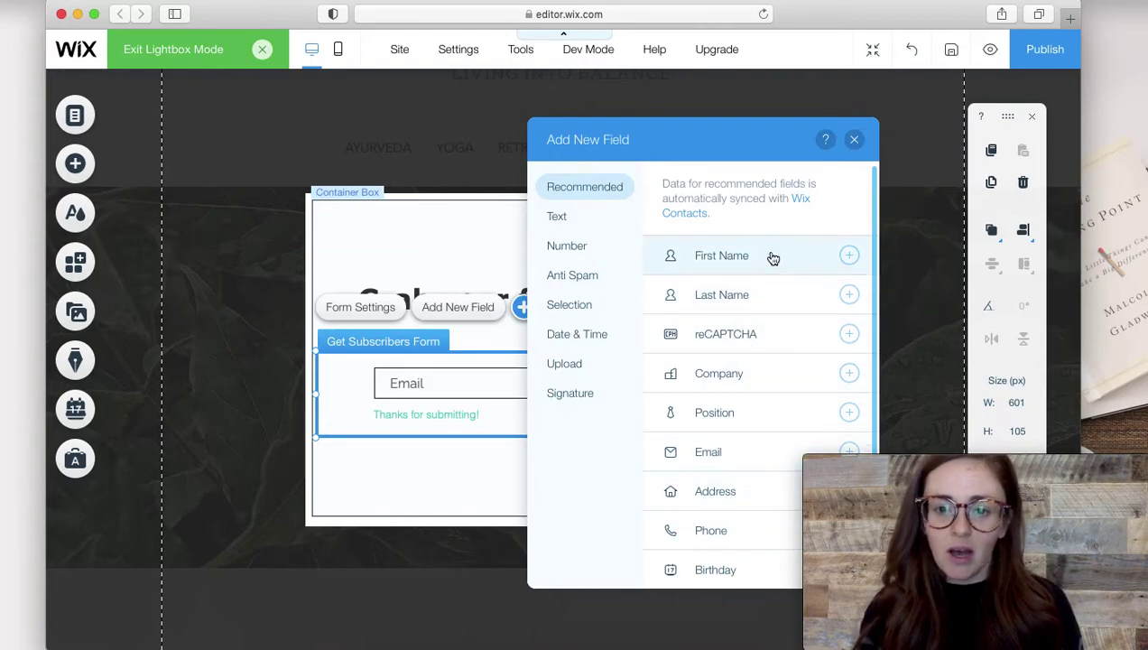
{"action": "left_click", "coordinate": [850, 259]}
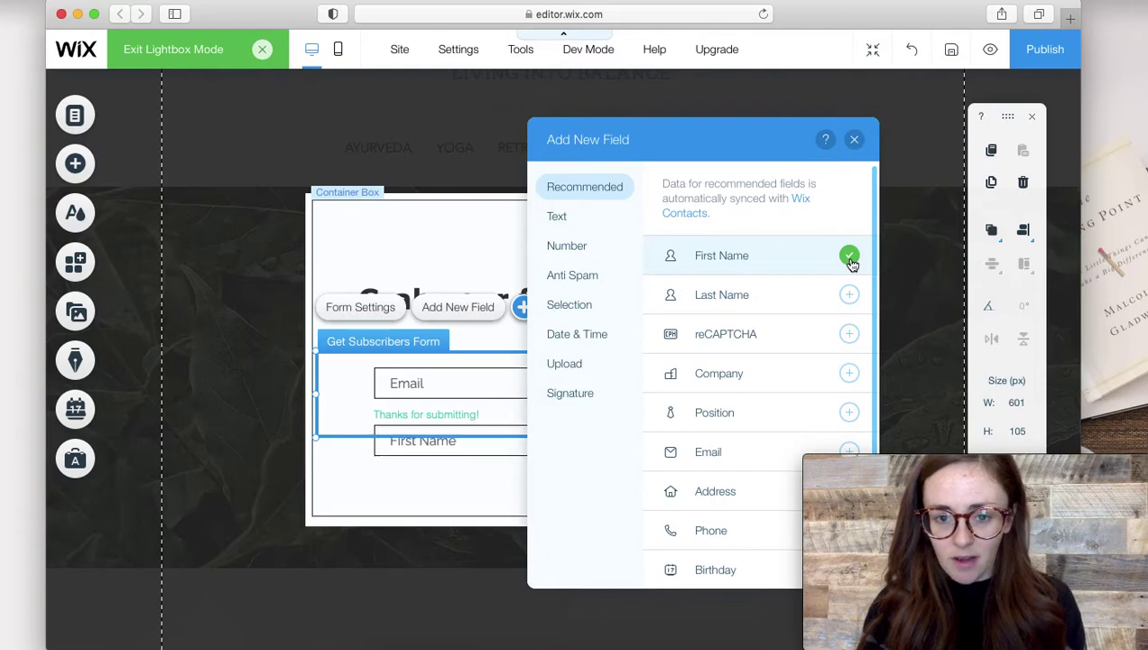
{"action": "left_click", "coordinate": [854, 139]}
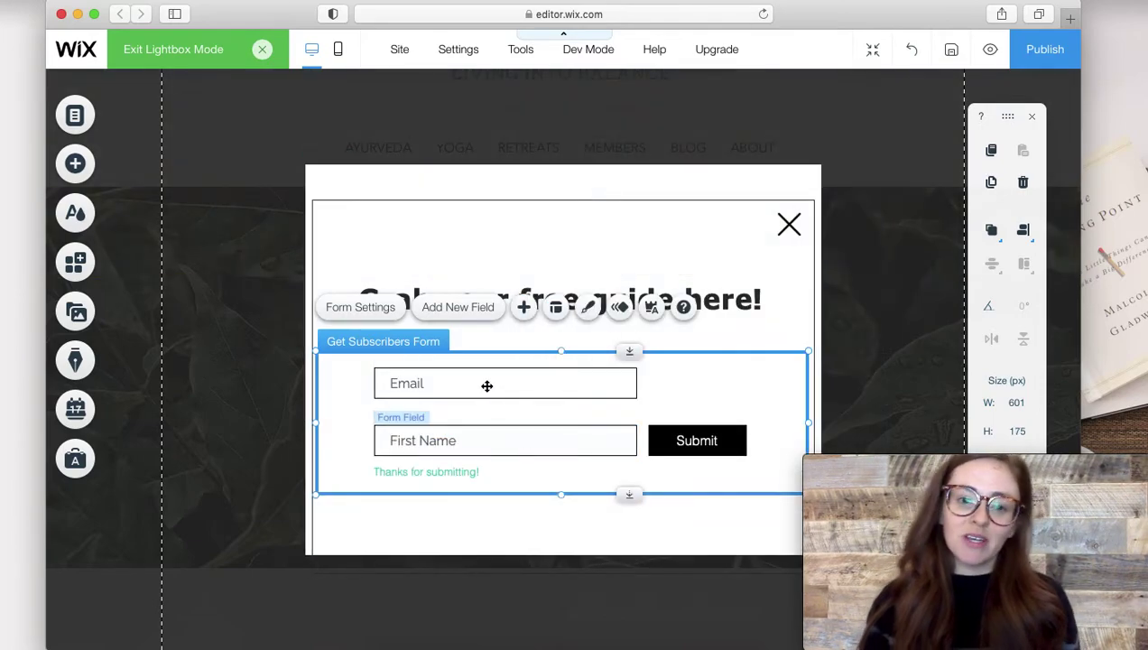
Reorder the fields so First Name sits directly above Email.
{"action": "left_click_drag", "start_coordinate": [476, 445], "coordinate": [504, 378]}
{"action": "left_click", "coordinate": [462, 440]}
{"action": "left_click", "coordinate": [403, 384]}
{"action": "left_click_drag", "start_coordinate": [397, 384], "coordinate": [398, 445]}
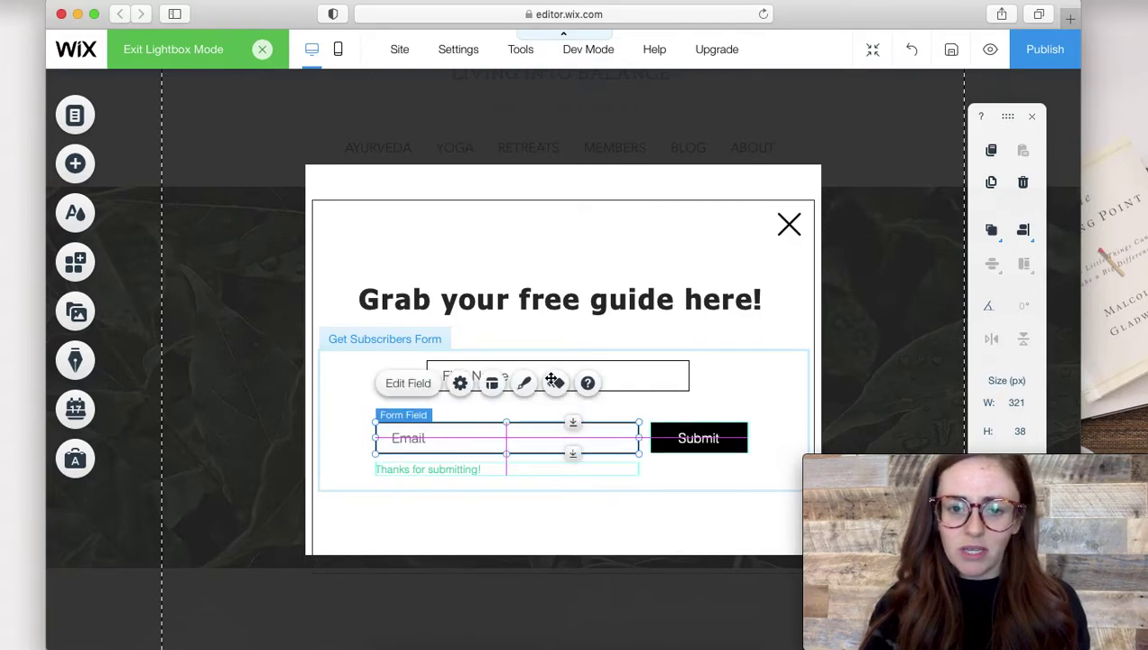
{"action": "left_click", "coordinate": [623, 379]}
{"action": "left_click_drag", "start_coordinate": [623, 379], "coordinate": [571, 403]}
Shift the subscribers form up about 17 px and move the pop-up container box up slightly.
{"action": "left_click", "coordinate": [718, 371]}
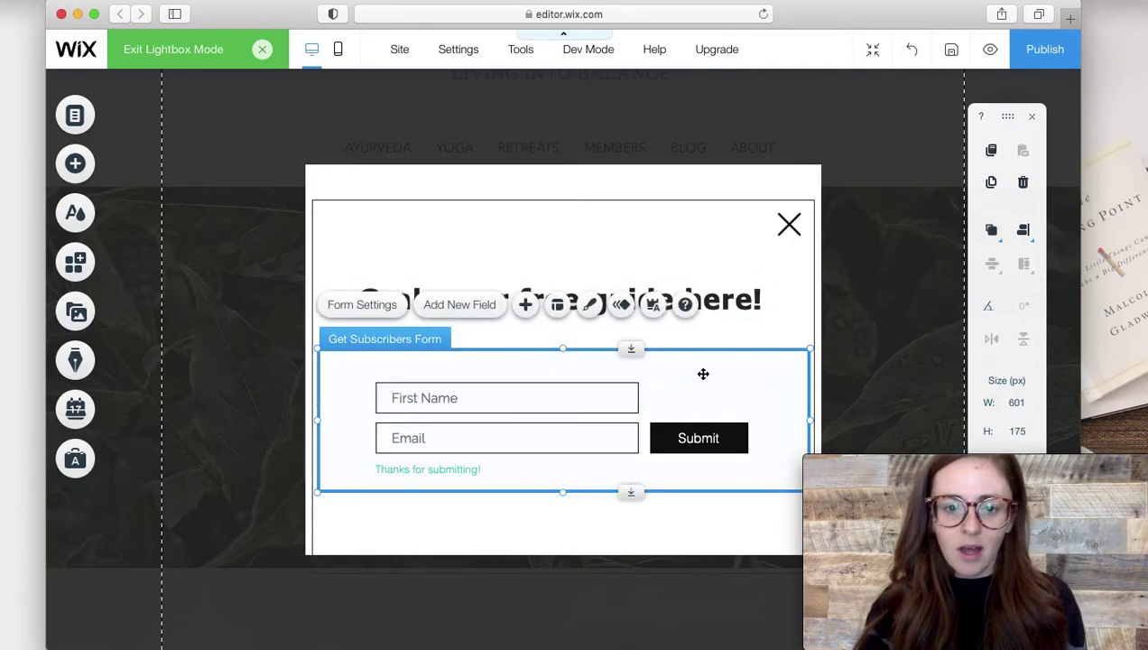
{"action": "left_click_drag", "start_coordinate": [704, 381], "coordinate": [704, 368]}
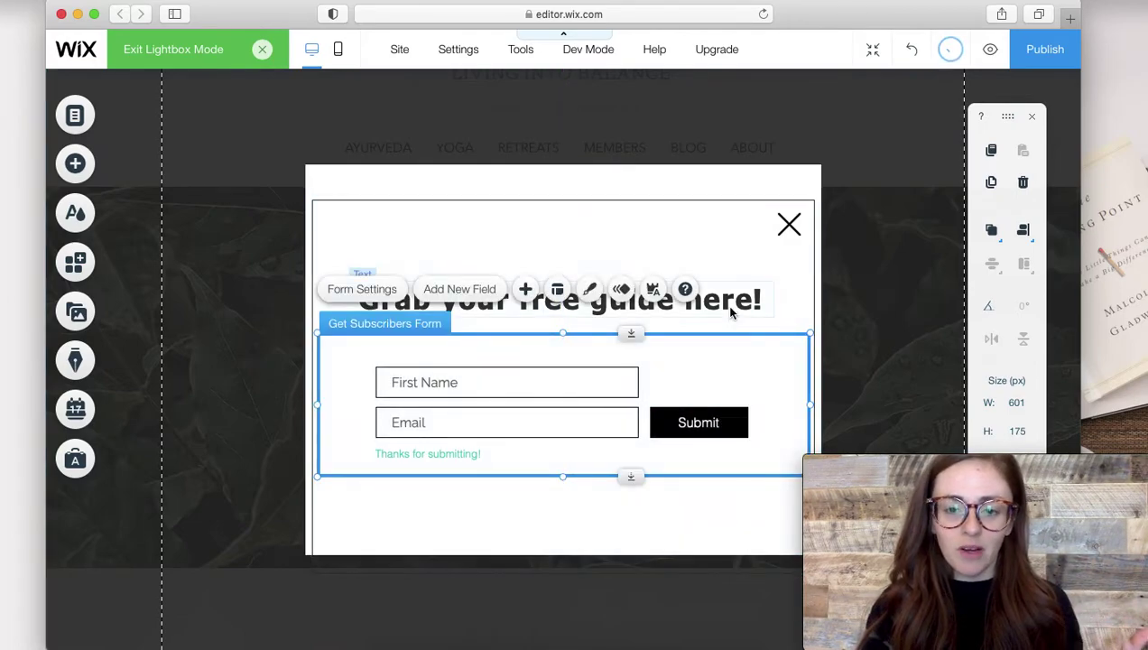
{"action": "left_click", "coordinate": [671, 207]}
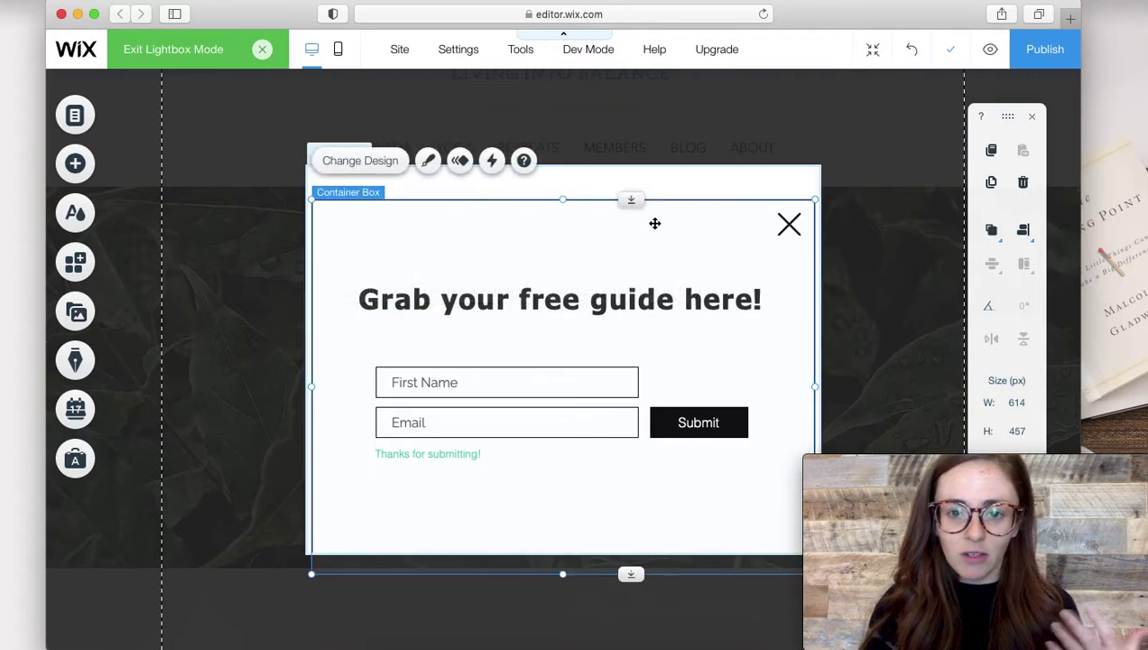
{"action": "left_click_drag", "start_coordinate": [654, 223], "coordinate": [653, 195]}
{"action": "left_click", "coordinate": [625, 275]}
{"action": "left_click", "coordinate": [671, 402]}
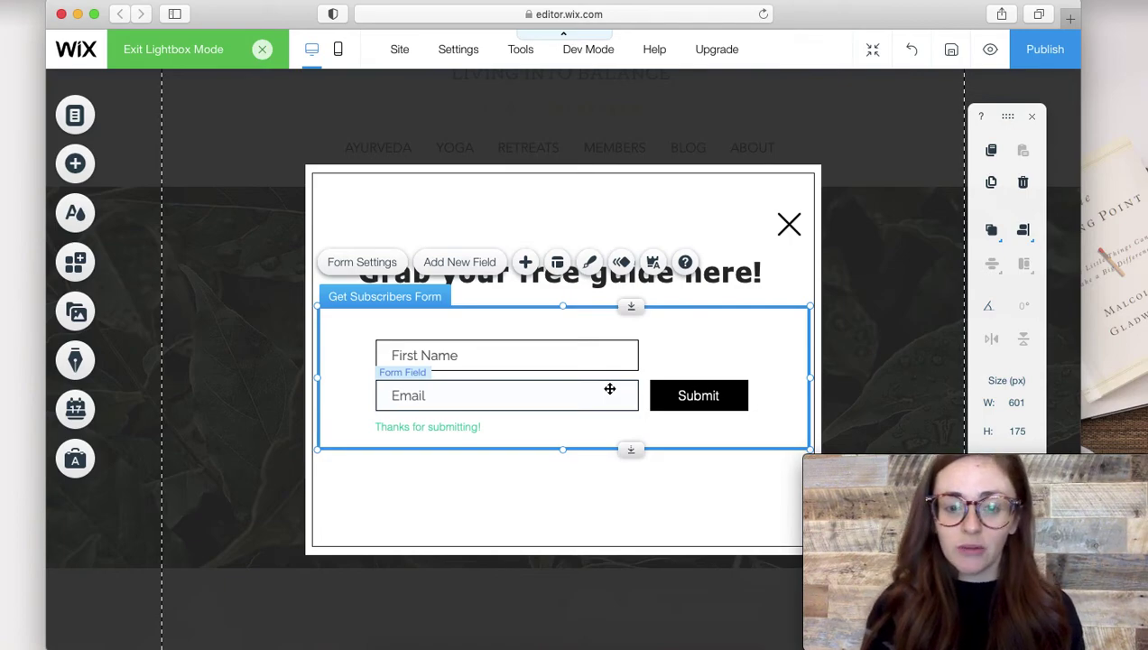
{"action": "left_click", "coordinate": [609, 389]}
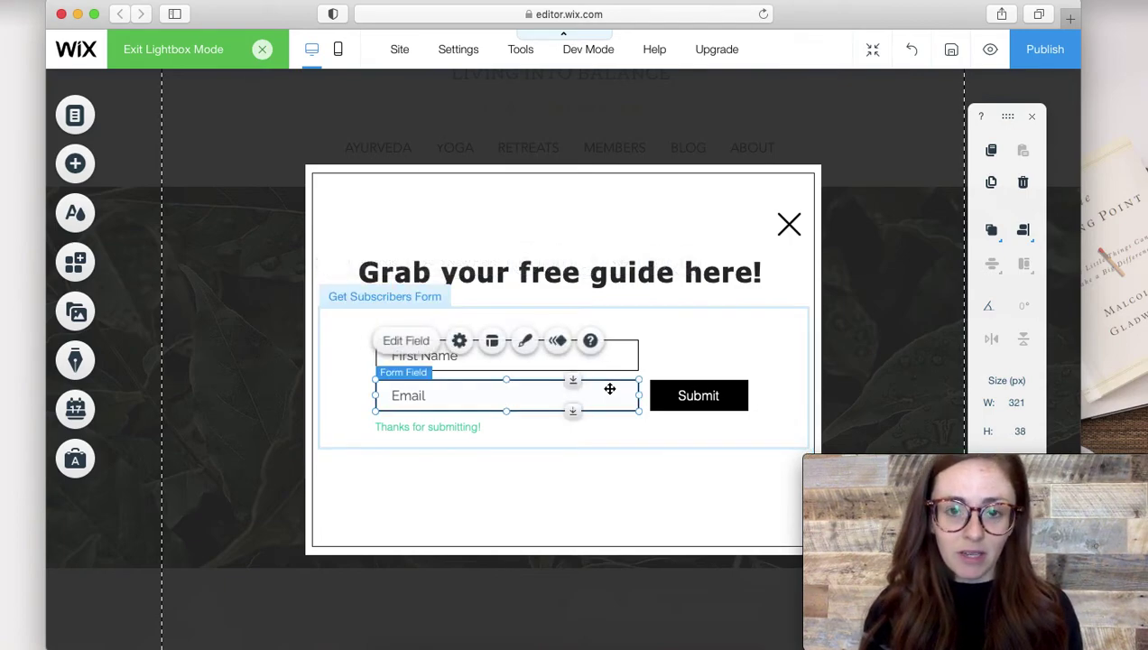
{"action": "left_click", "coordinate": [712, 332]}
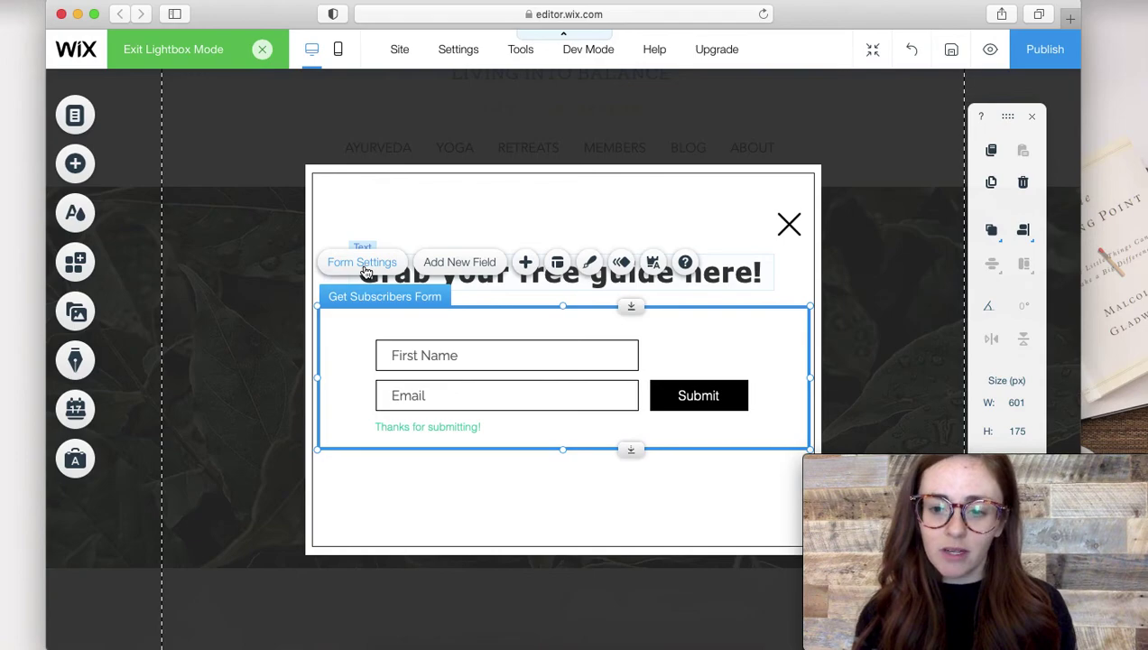
Rename the subscribers form to 'Free Offer Form' in its Form Settings.
{"action": "left_click", "coordinate": [366, 270]}
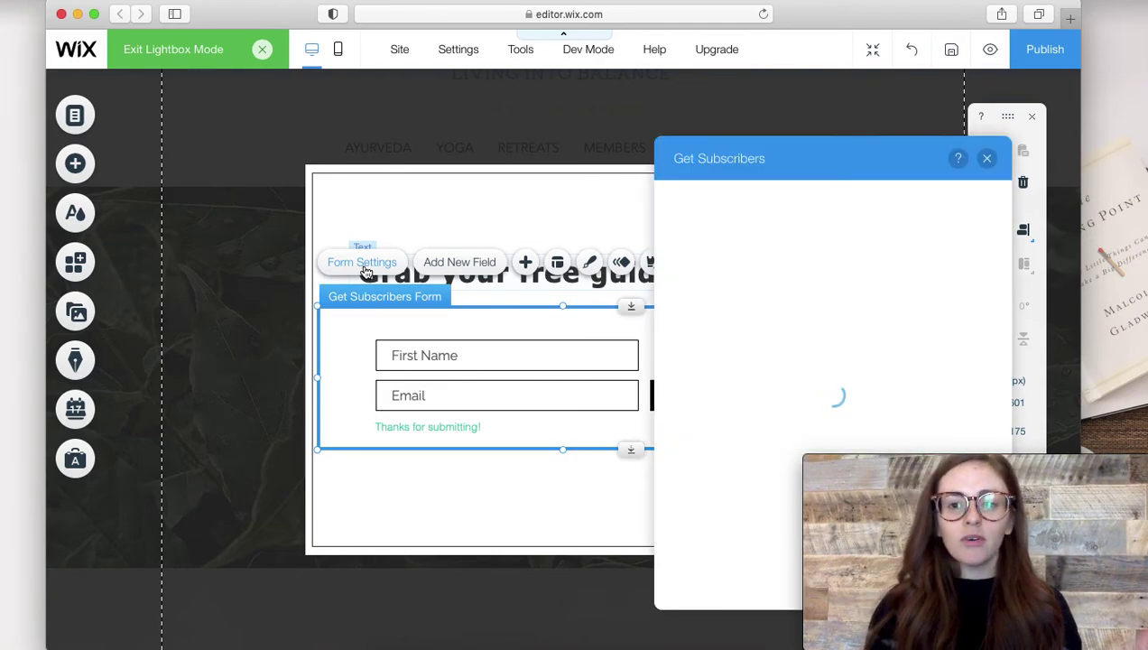
{"action": "left_click_drag", "start_coordinate": [837, 155], "coordinate": [557, 127]}
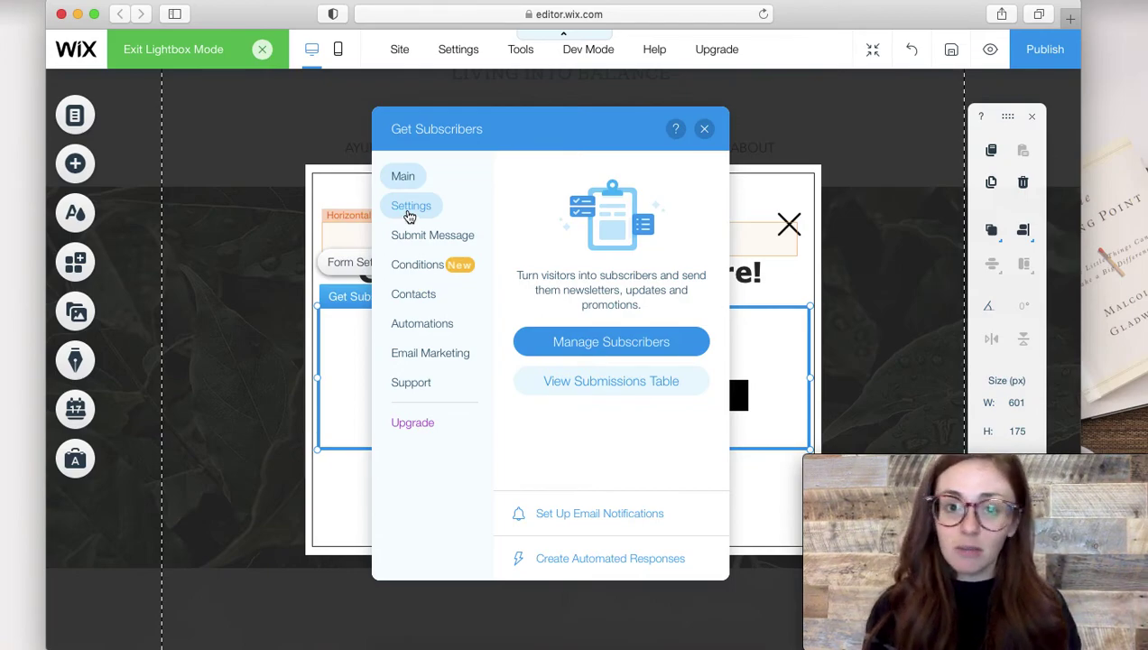
{"action": "left_click", "coordinate": [410, 213]}
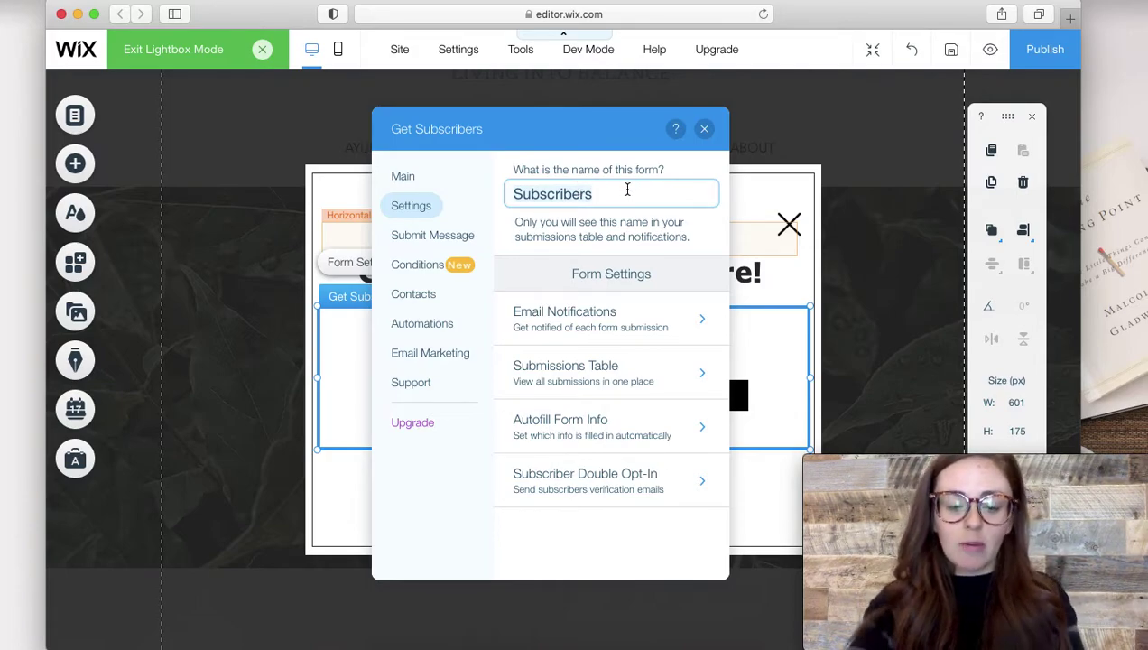
{"action": "triple_click", "coordinate": [628, 189]}
{"action": "type", "text": "Free Offer"}
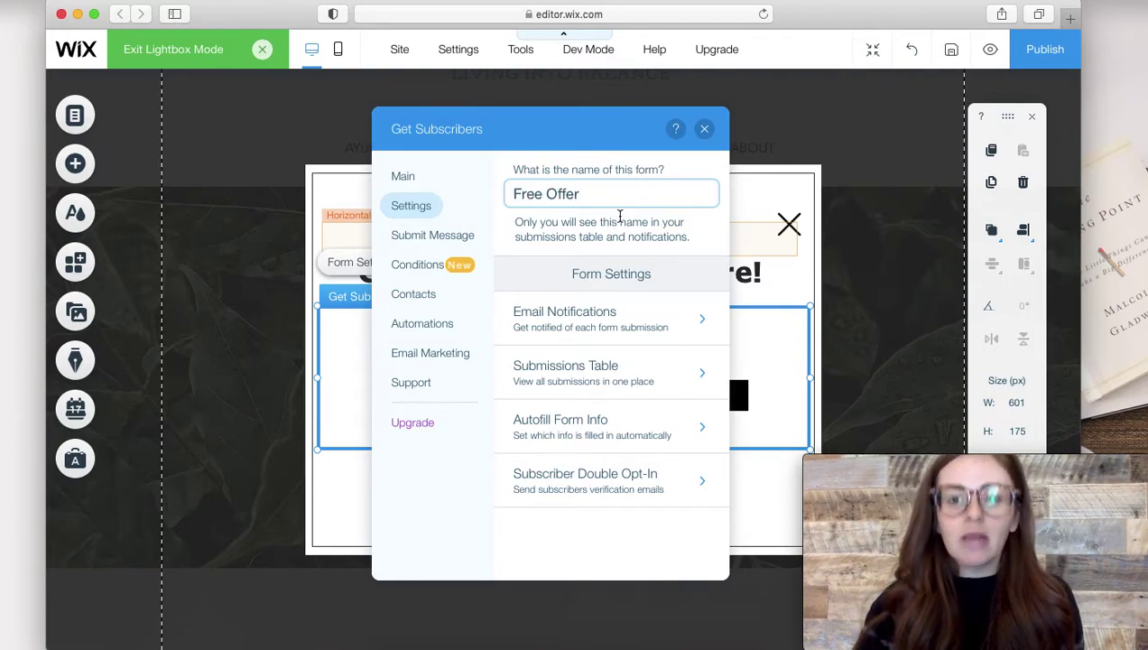
{"action": "type", "text": " Form"}
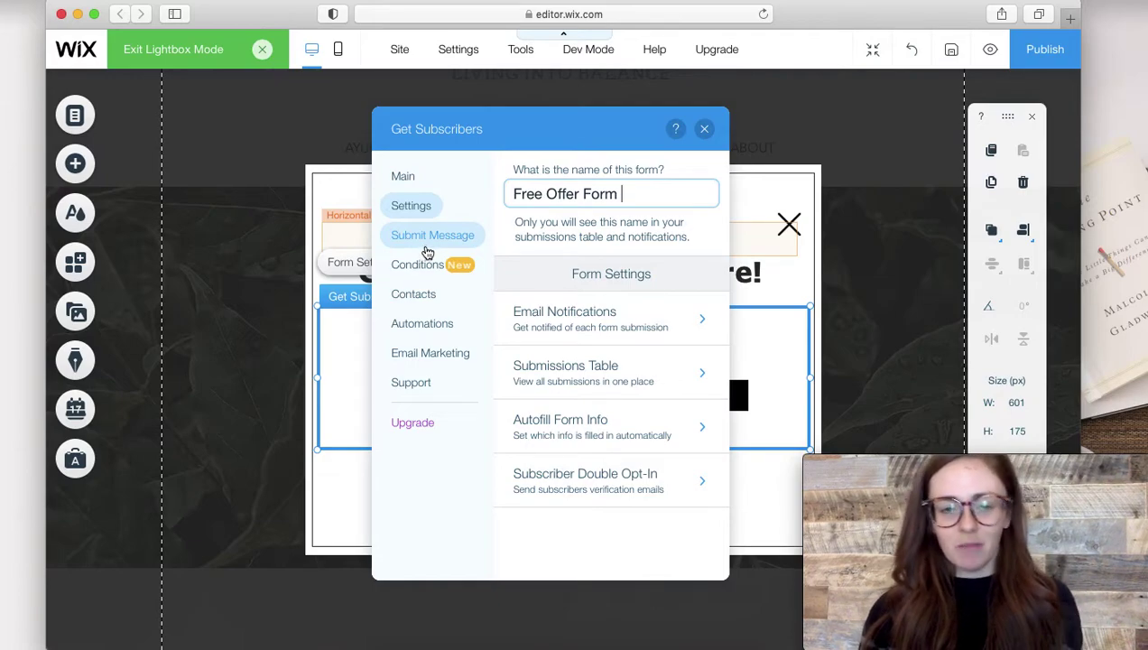
Set the form to show a 'Click here to download' link to Morning Routine Kit .pdf after submitting.
{"action": "left_click", "coordinate": [427, 249]}
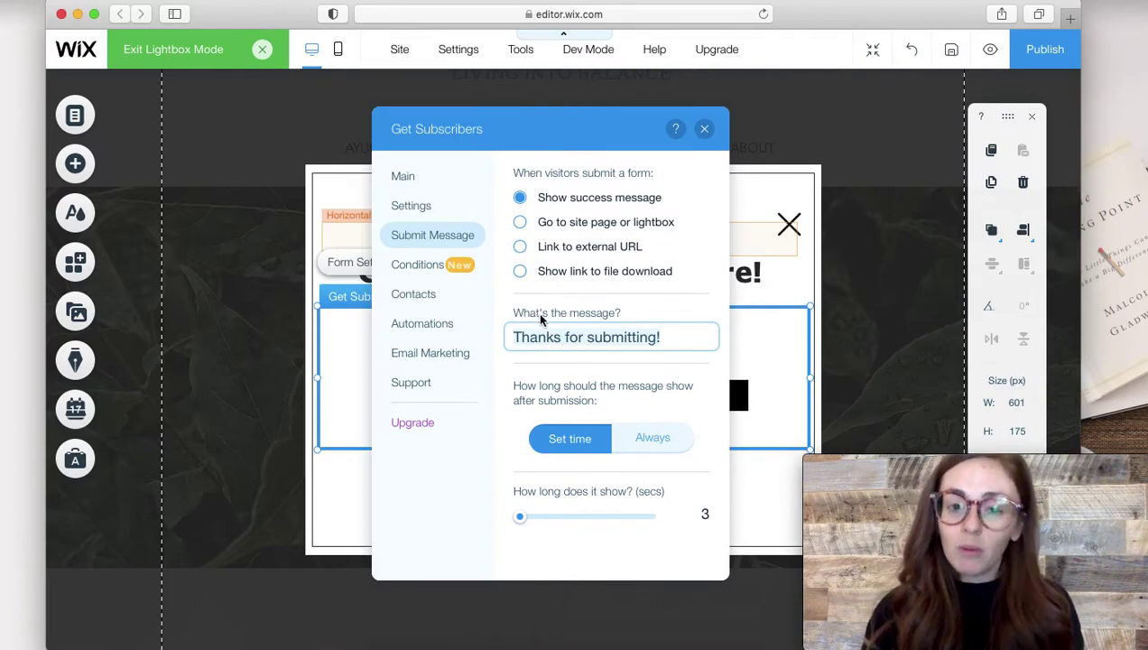
{"action": "left_click", "coordinate": [520, 272]}
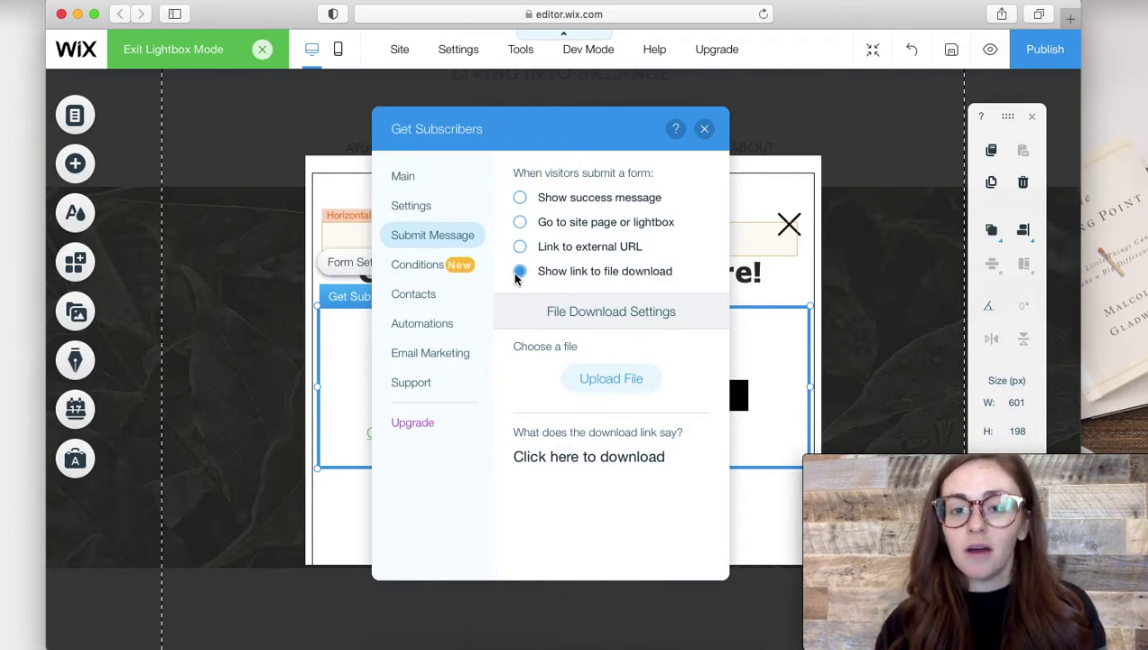
{"action": "left_click", "coordinate": [610, 389]}
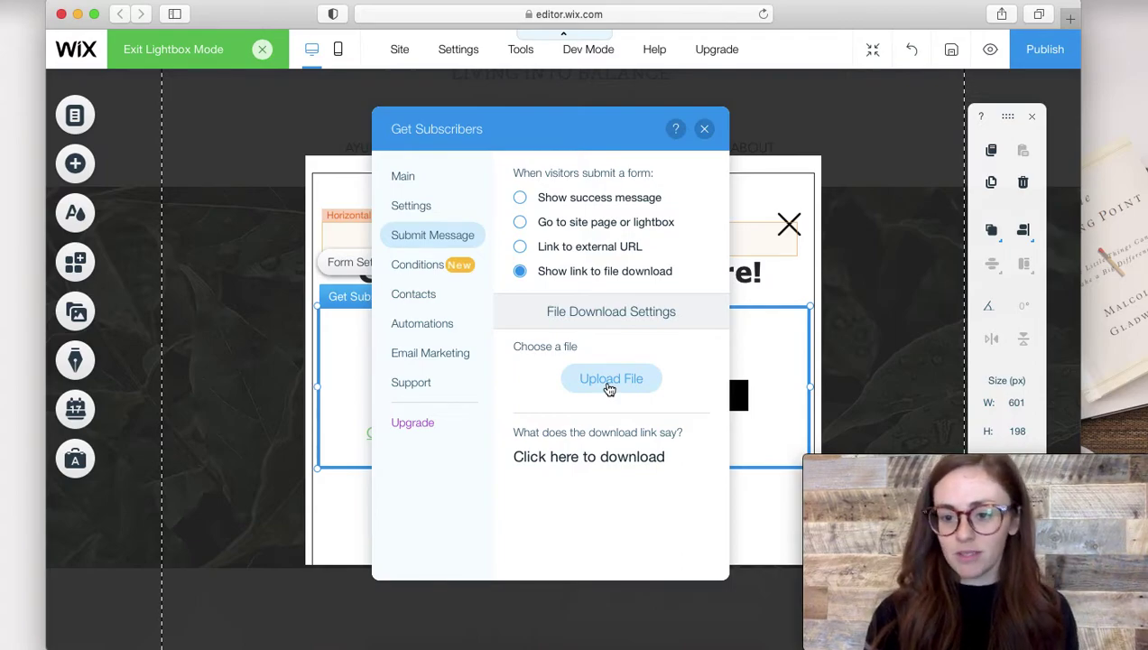
{"action": "left_click", "coordinate": [609, 379]}
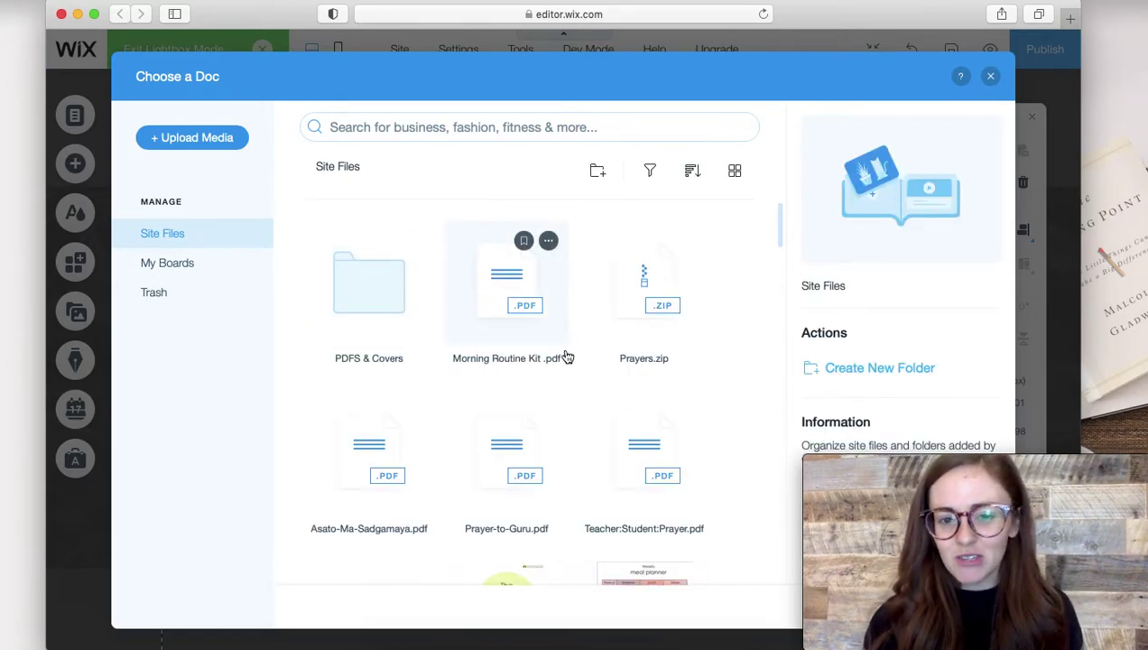
{"action": "left_click", "coordinate": [532, 289]}
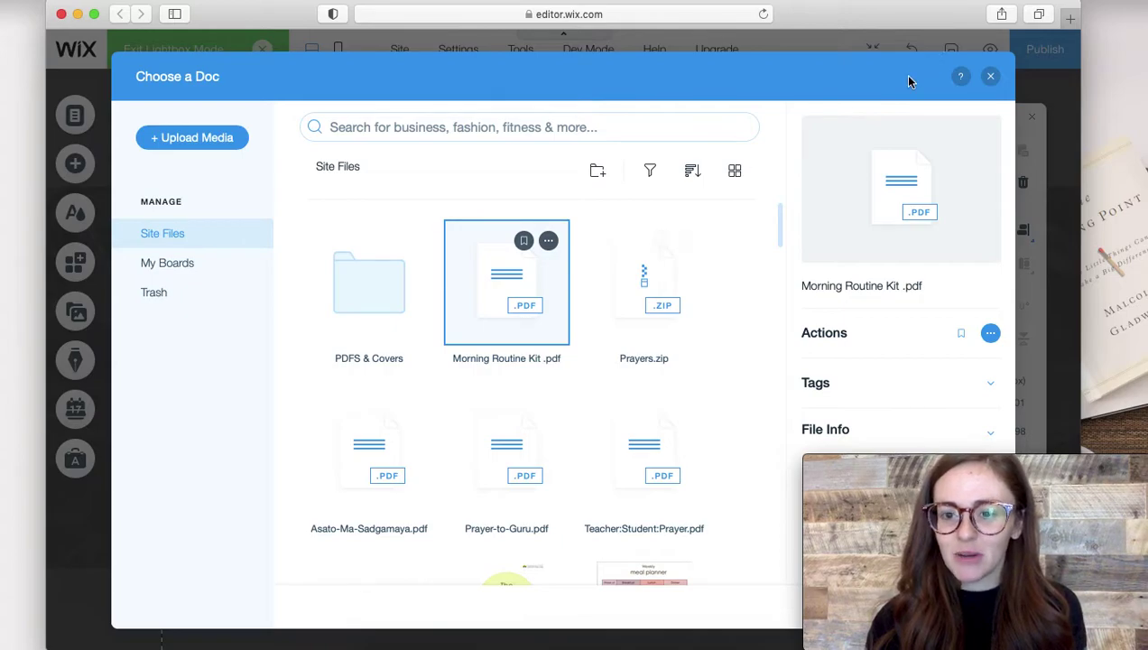
{"action": "left_click", "coordinate": [939, 603]}
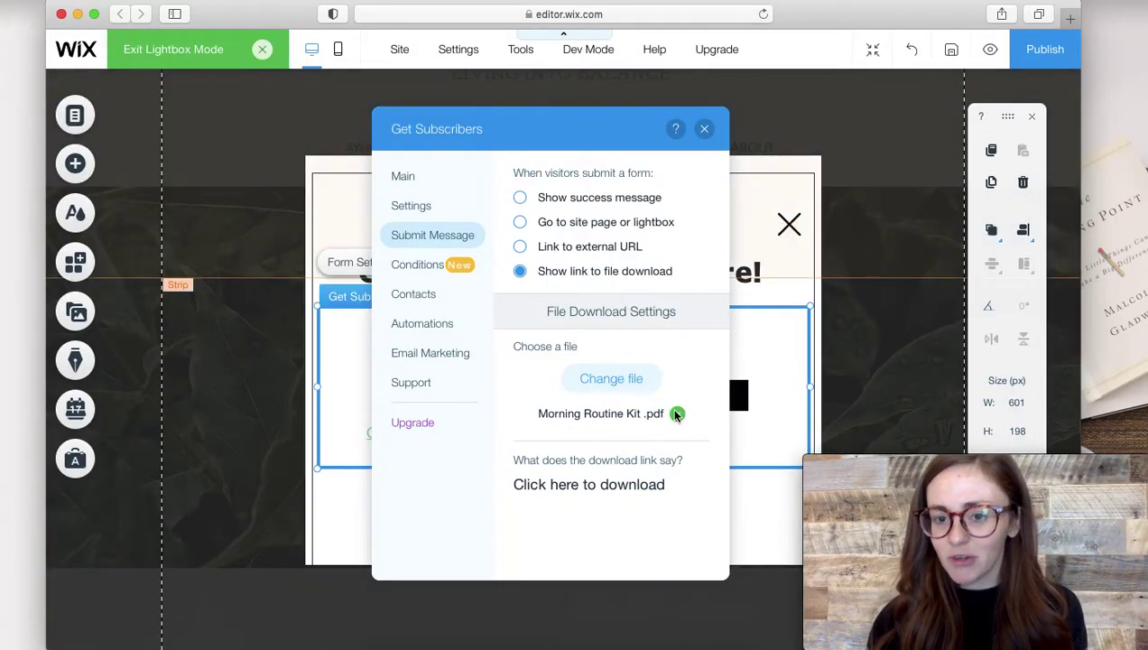
{"action": "left_click", "coordinate": [658, 493]}
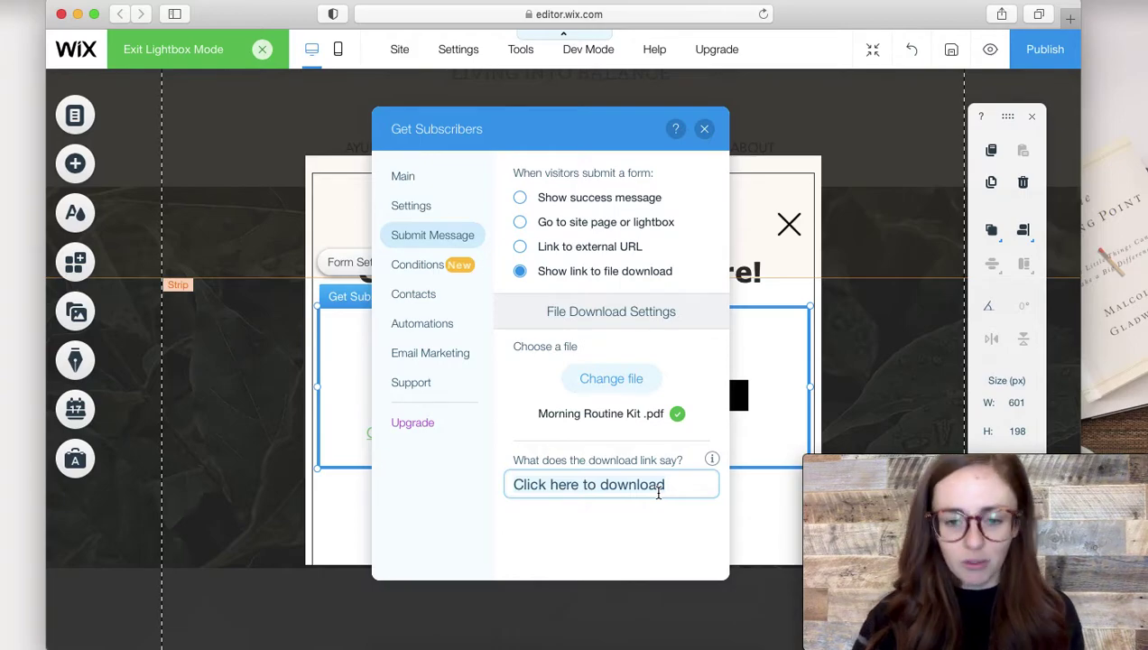
{"action": "left_click", "coordinate": [705, 130]}
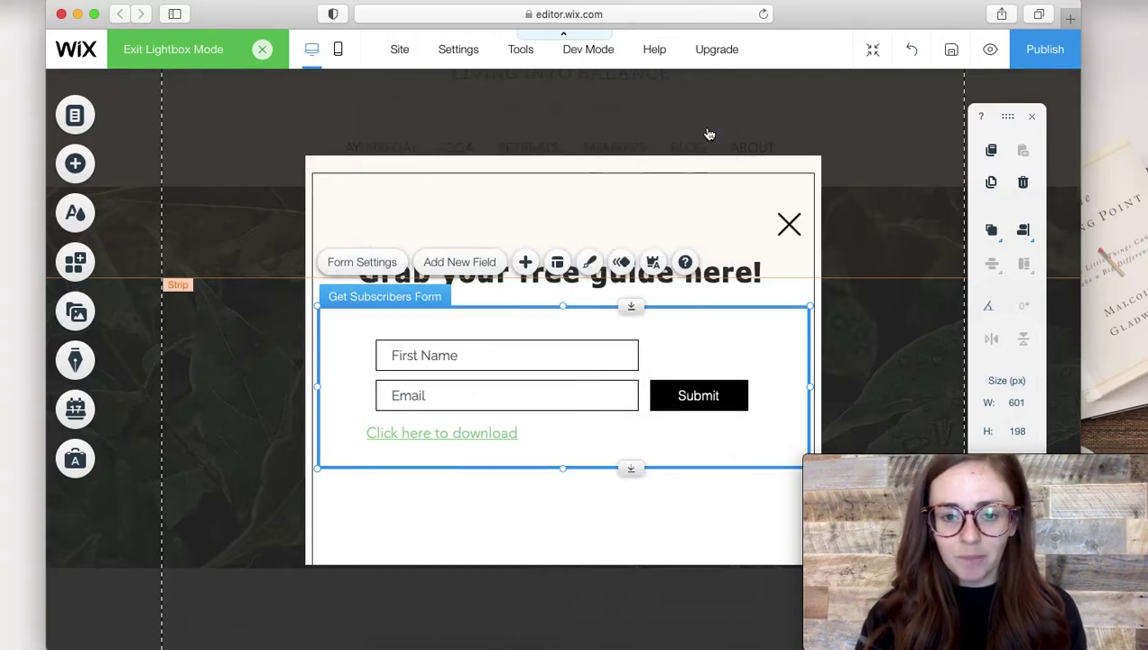
Center-align the 'Click here to download' link text.
{"action": "left_click", "coordinate": [485, 437]}
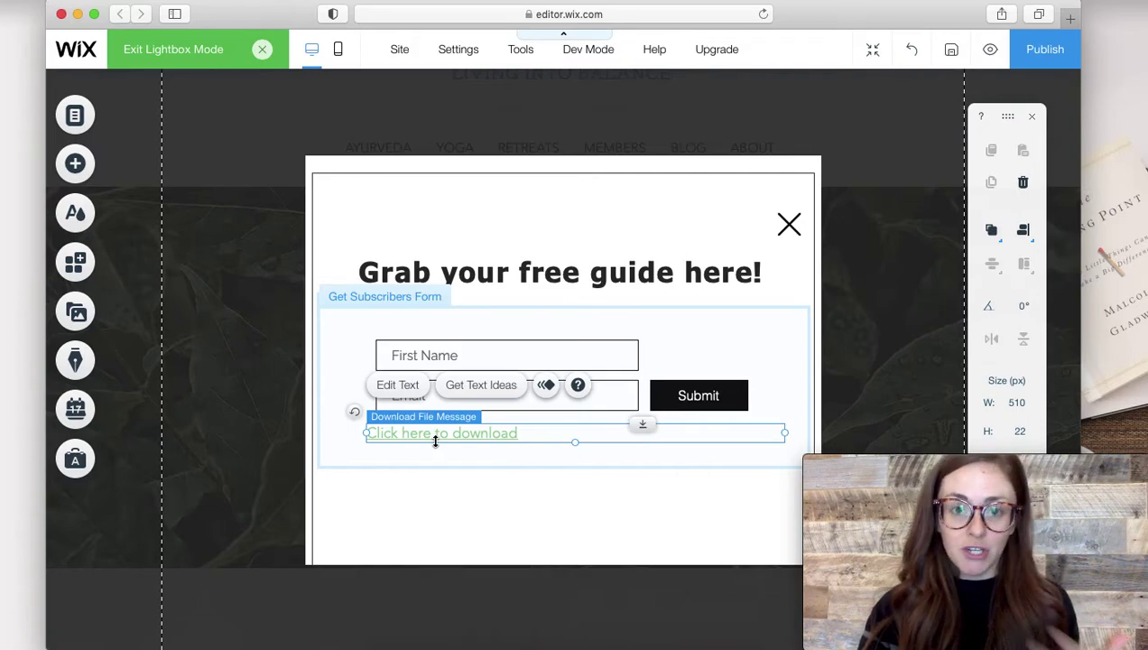
{"action": "left_click", "coordinate": [398, 386]}
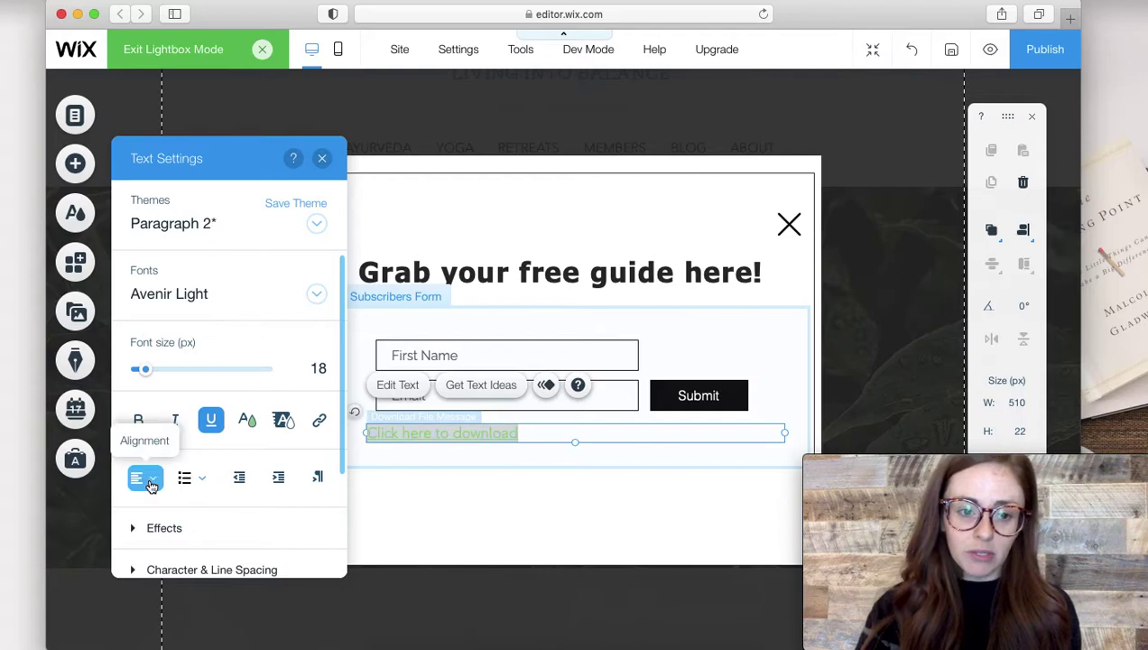
{"action": "left_click", "coordinate": [145, 478]}
{"action": "left_click", "coordinate": [150, 510]}
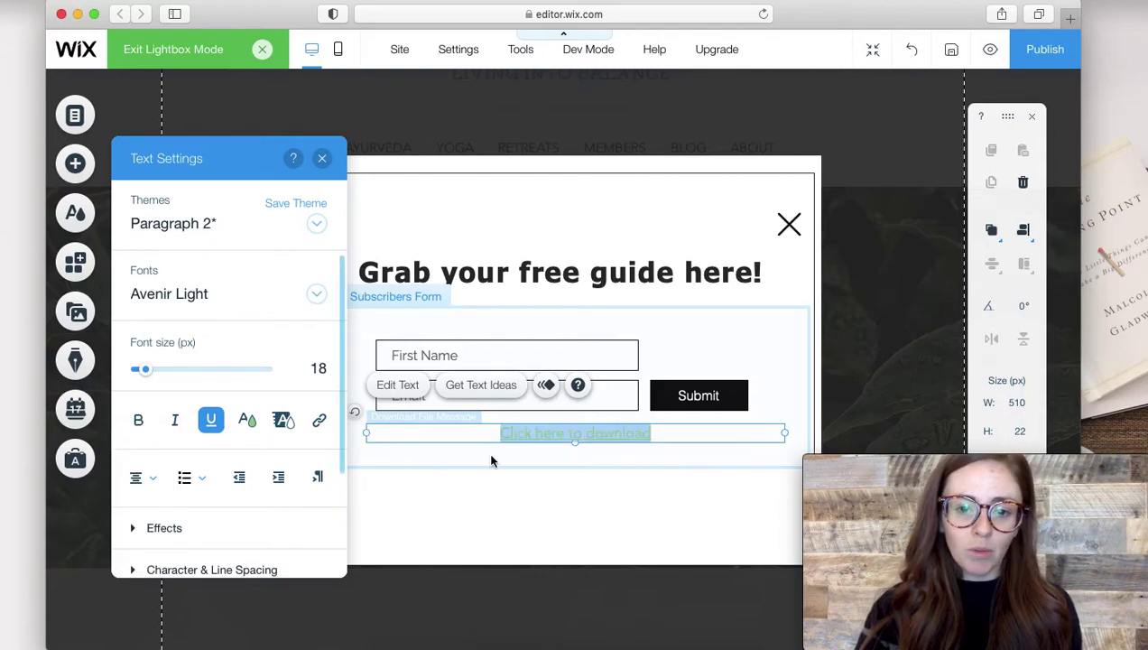
{"action": "left_click", "coordinate": [799, 355]}
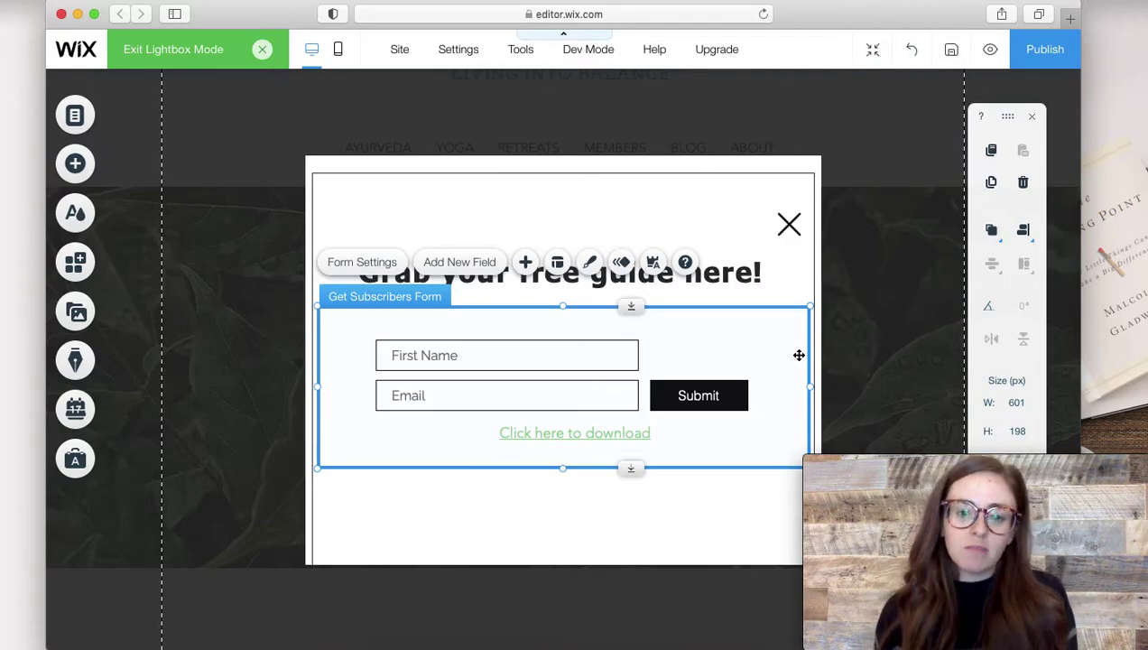
Set the download link text to 35 px and dark maroon (#792329).
{"action": "left_click", "coordinate": [628, 438]}
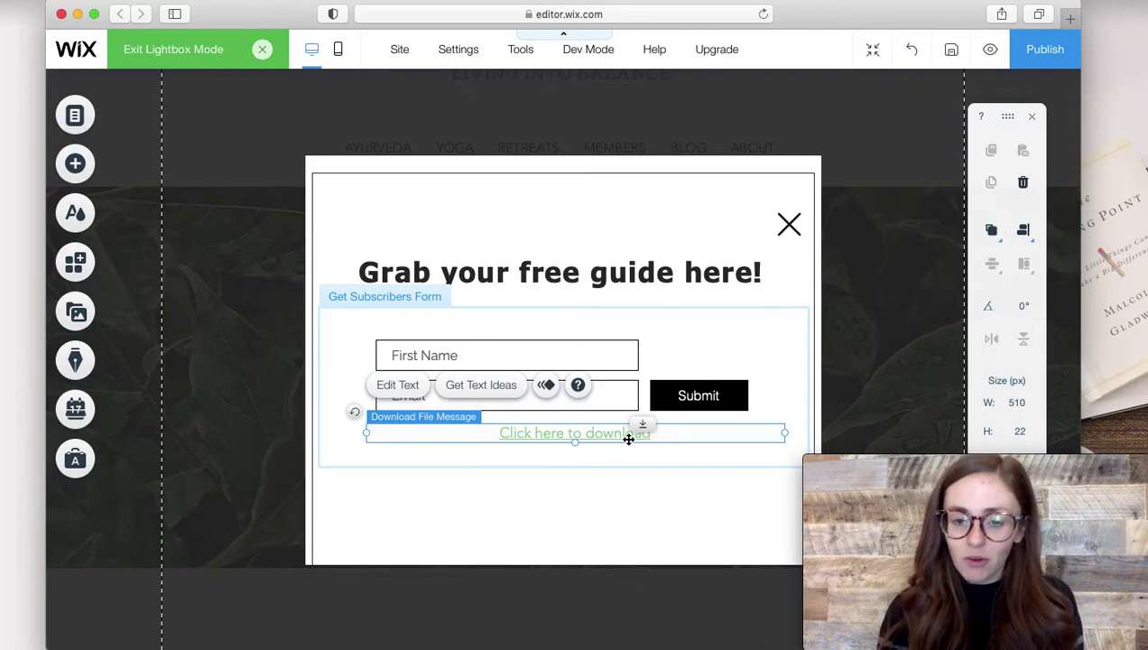
{"action": "left_click", "coordinate": [404, 390]}
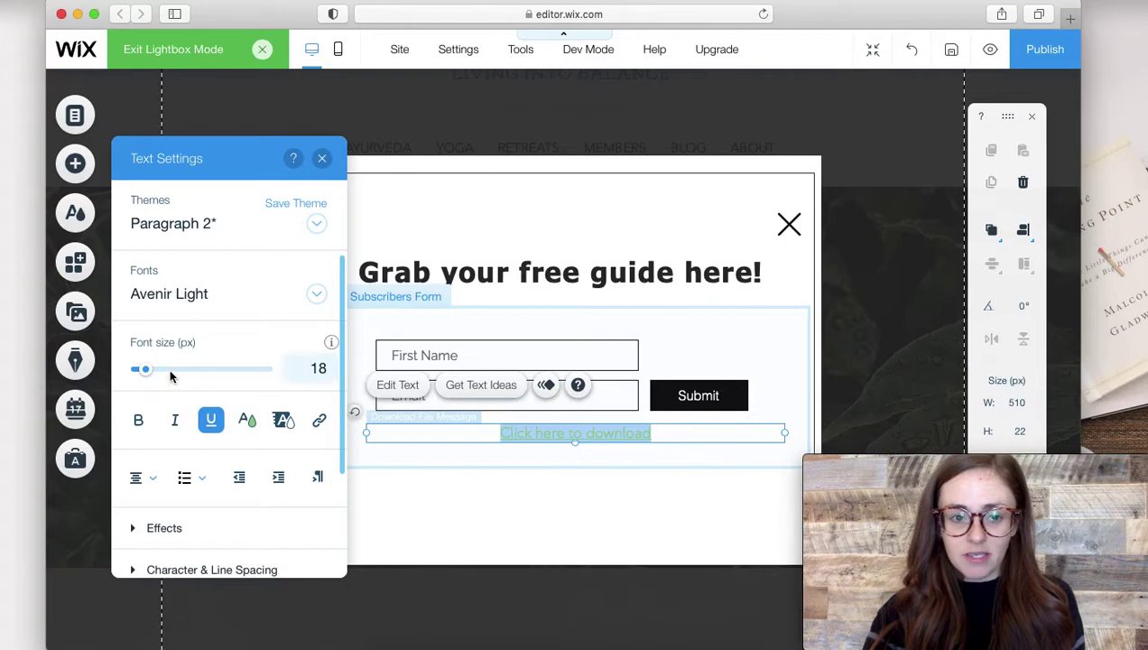
{"action": "left_click", "coordinate": [170, 371]}
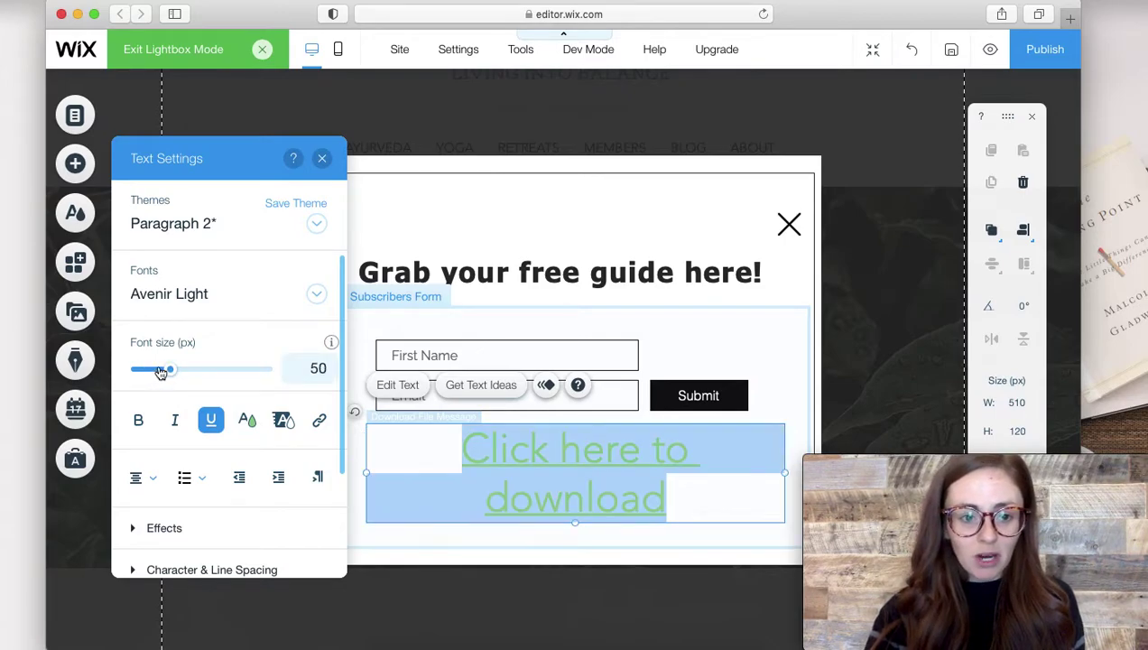
{"action": "left_click", "coordinate": [160, 373]}
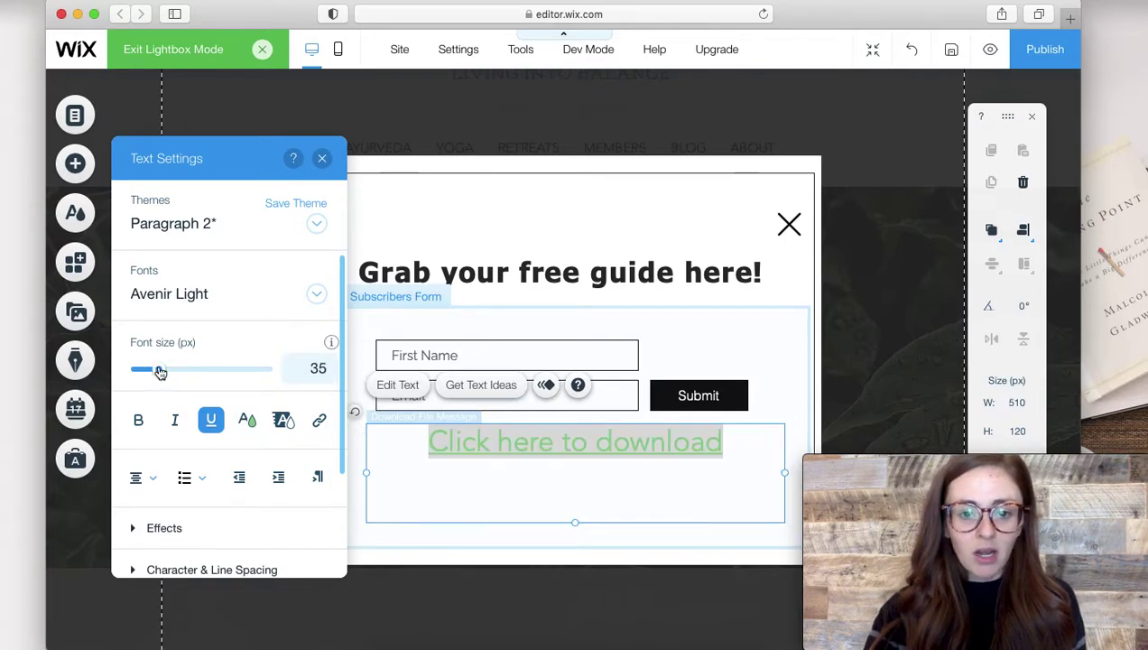
{"action": "left_click", "coordinate": [249, 423]}
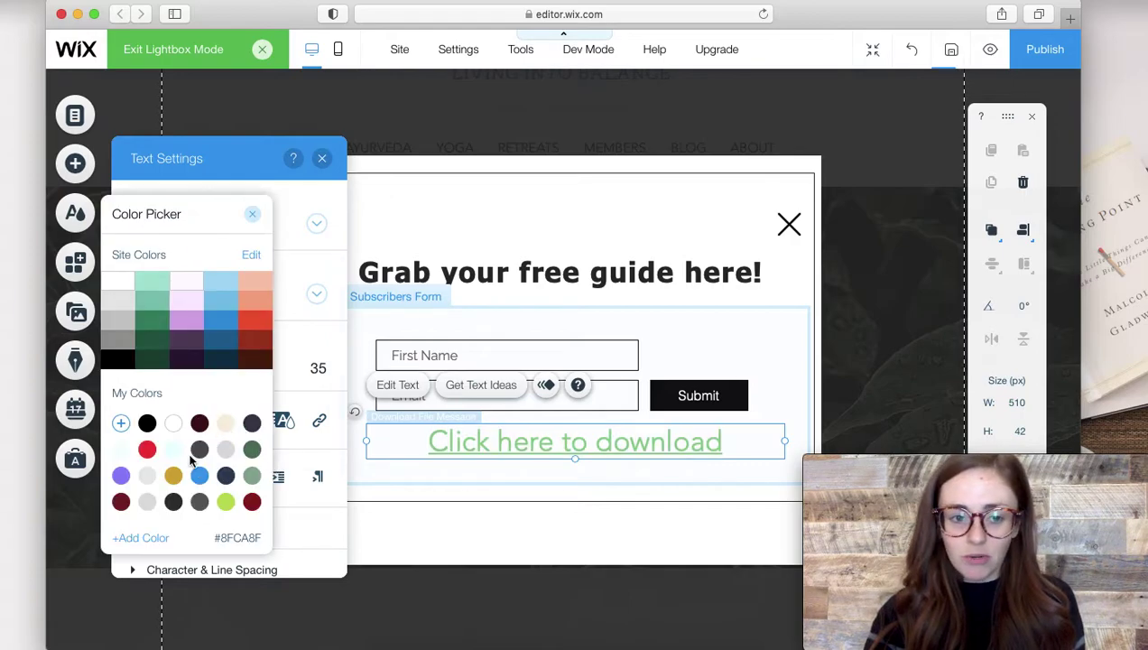
{"action": "left_click", "coordinate": [200, 422]}
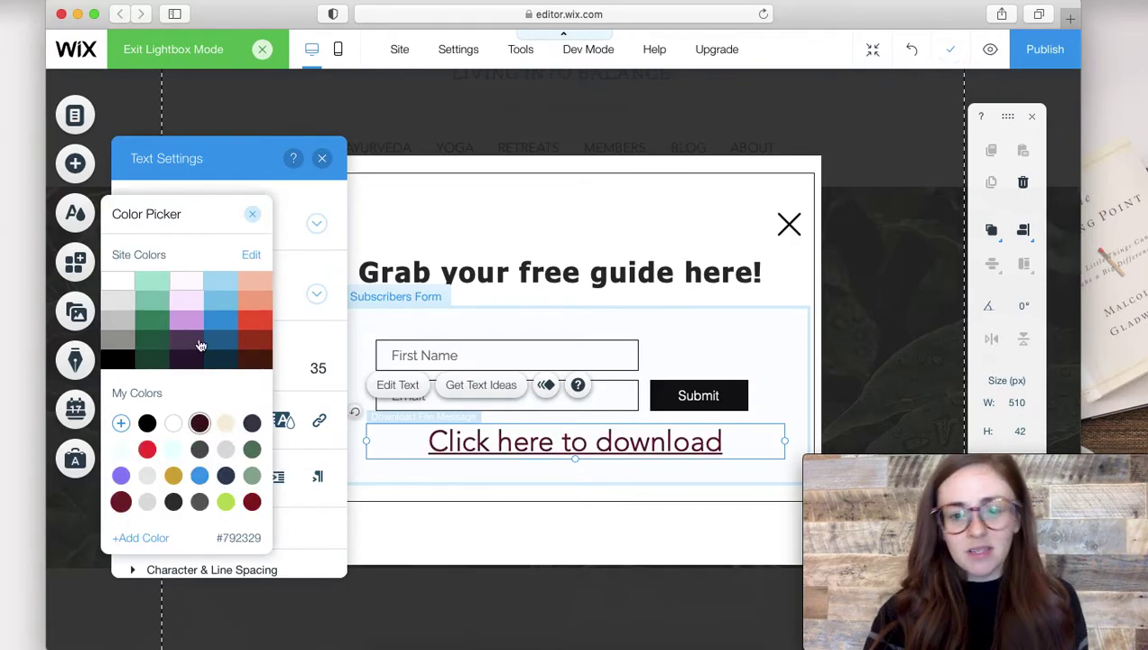
{"action": "left_click", "coordinate": [252, 214]}
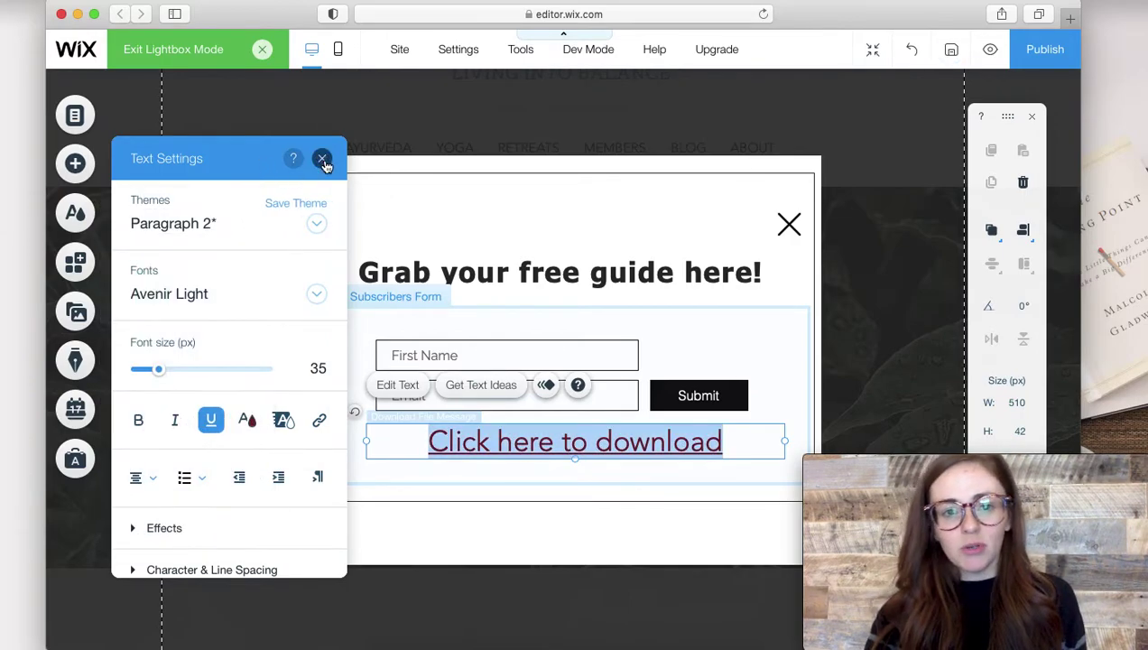
{"action": "left_click", "coordinate": [322, 159]}
Nudge the download message text slightly lower within the form.
{"action": "left_click", "coordinate": [603, 539]}
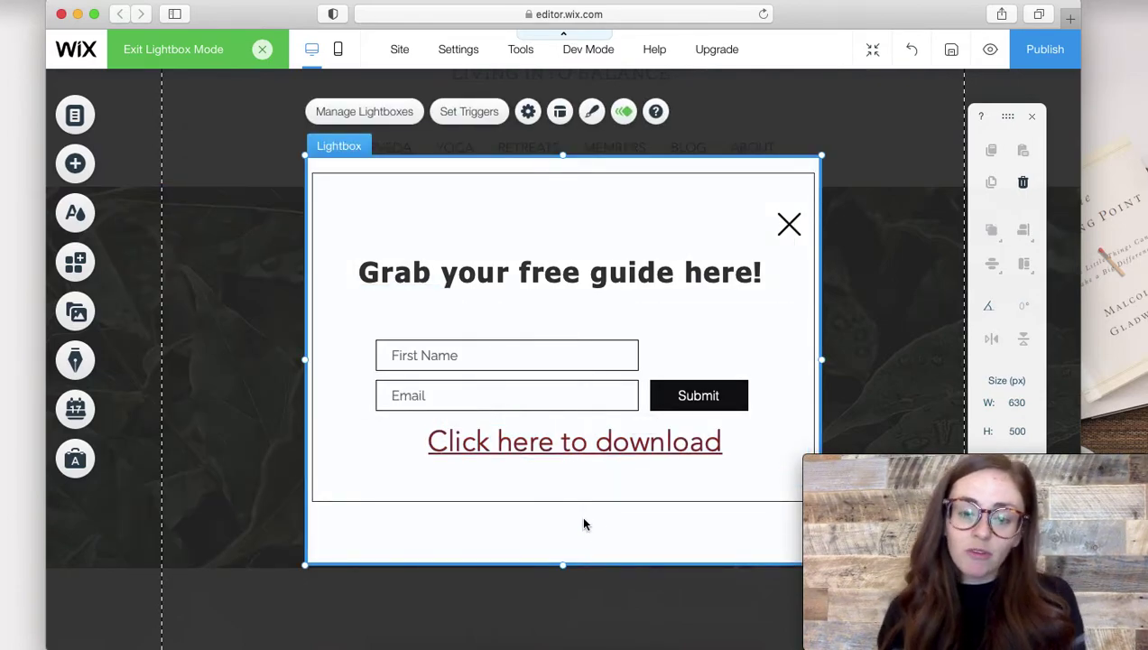
{"action": "left_click", "coordinate": [527, 445]}
{"action": "left_click", "coordinate": [526, 445]}
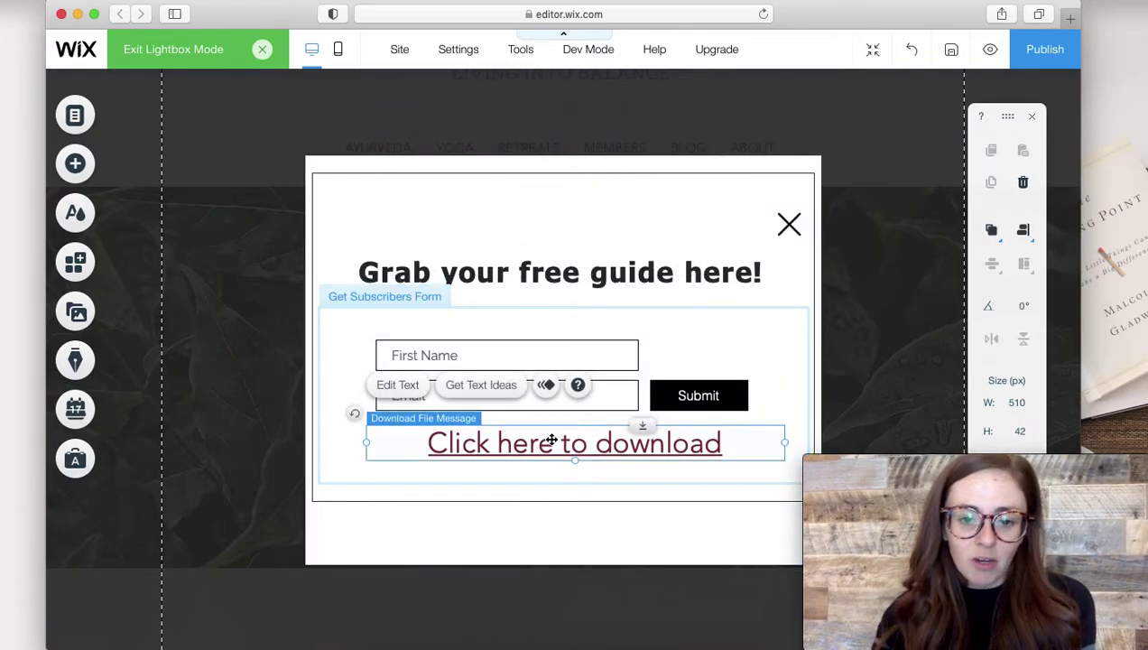
{"action": "left_click_drag", "start_coordinate": [547, 443], "coordinate": [553, 456]}
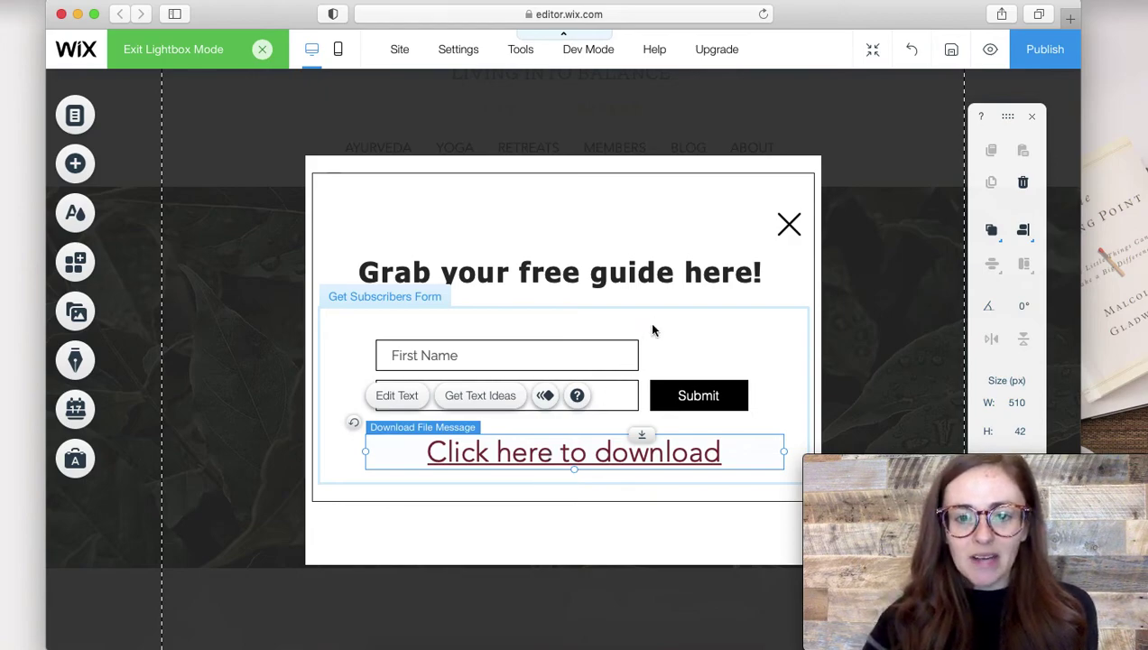
Stretch the lightbox container box taller to 463 px.
{"action": "left_click", "coordinate": [599, 491]}
{"action": "left_click_drag", "start_coordinate": [566, 526], "coordinate": [566, 552]}
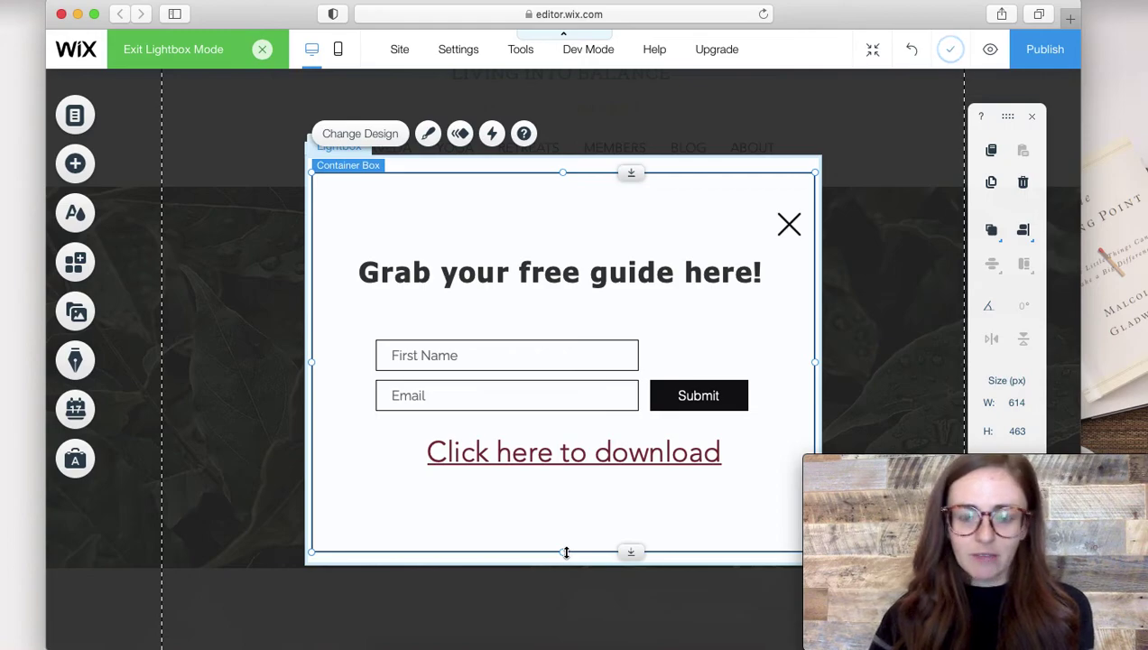
{"action": "left_click", "coordinate": [557, 454]}
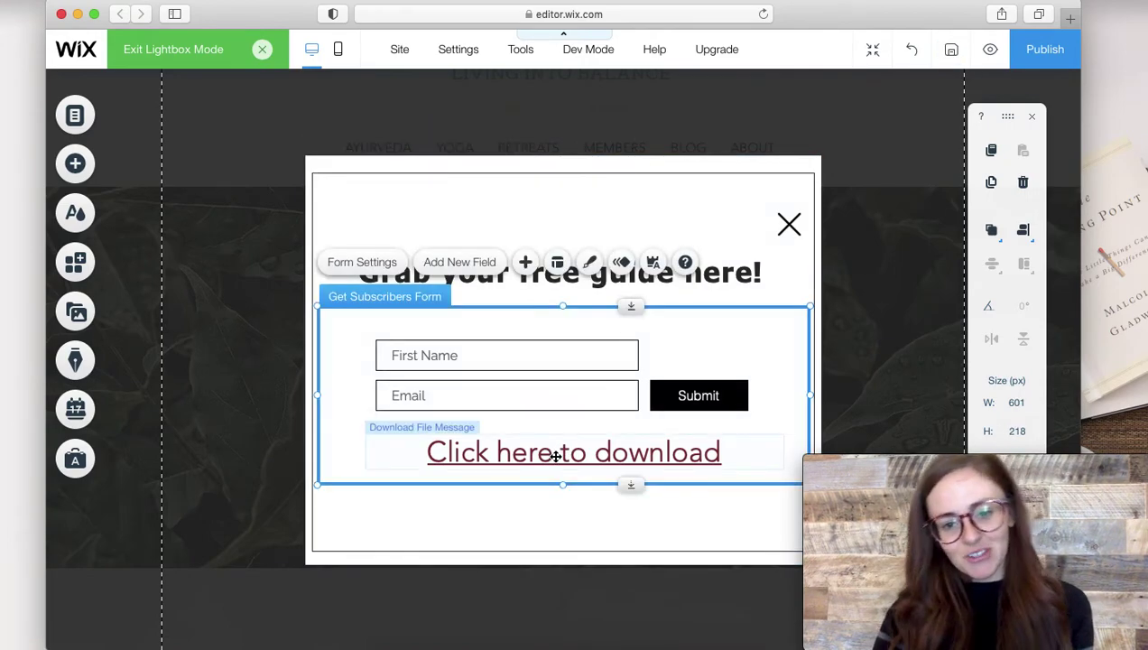
{"action": "left_click", "coordinate": [557, 455]}
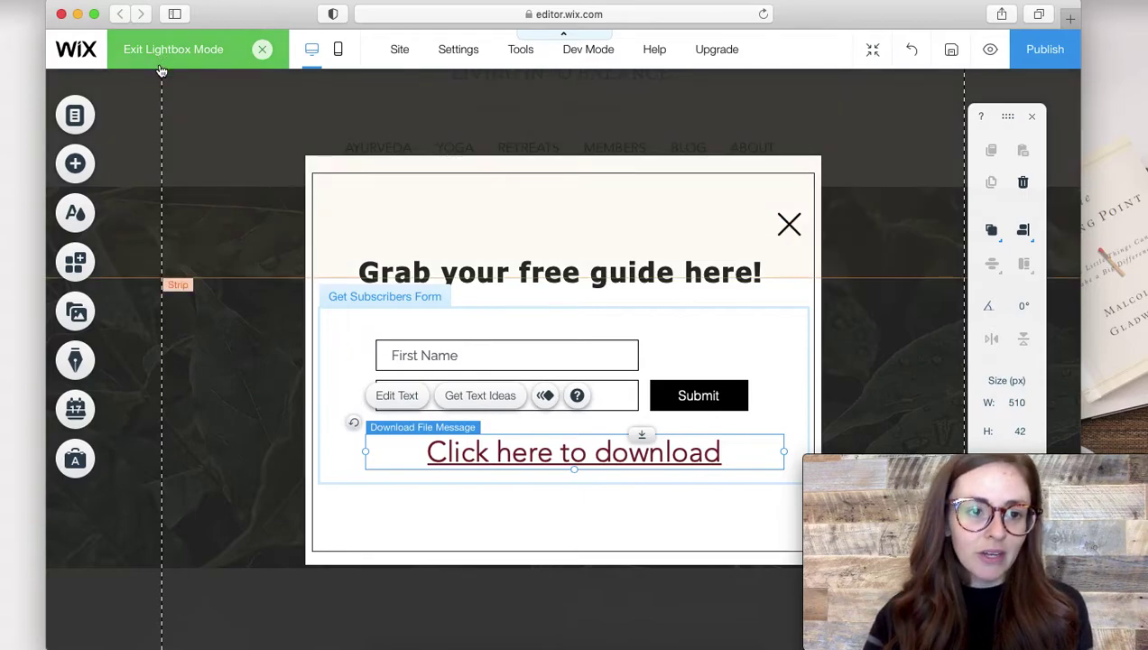
{"action": "left_click", "coordinate": [266, 52]}
Back on HOME, link the Get Your Free Guide Now button to the Free Morning Routine lightbox.
{"action": "left_click", "coordinate": [265, 51]}
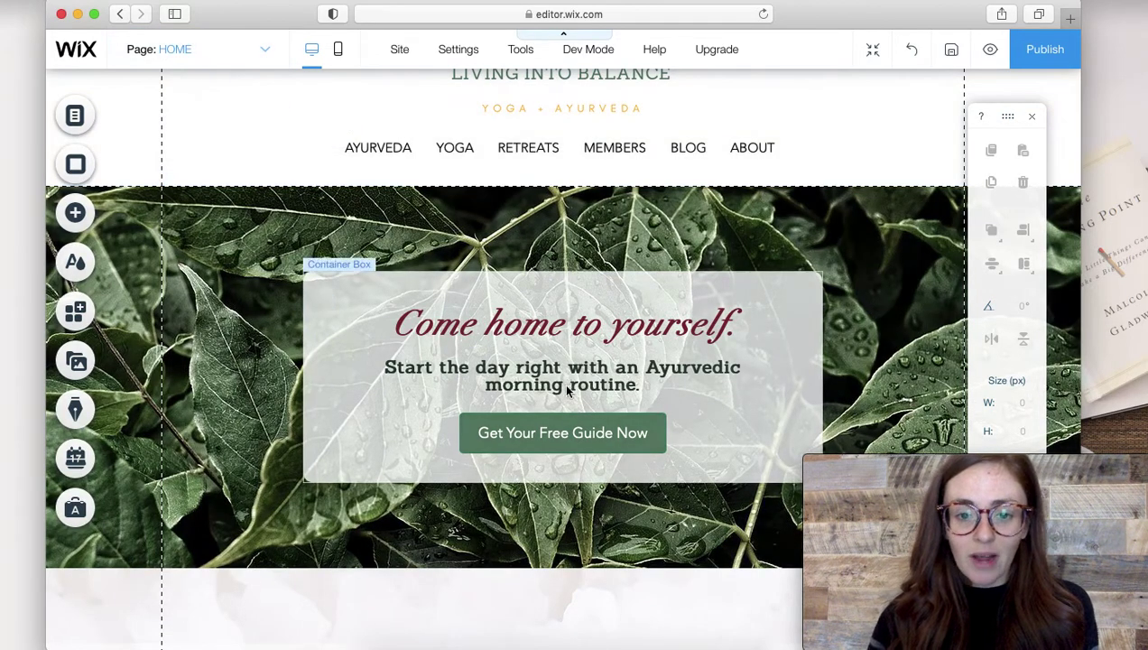
{"action": "left_click", "coordinate": [551, 421]}
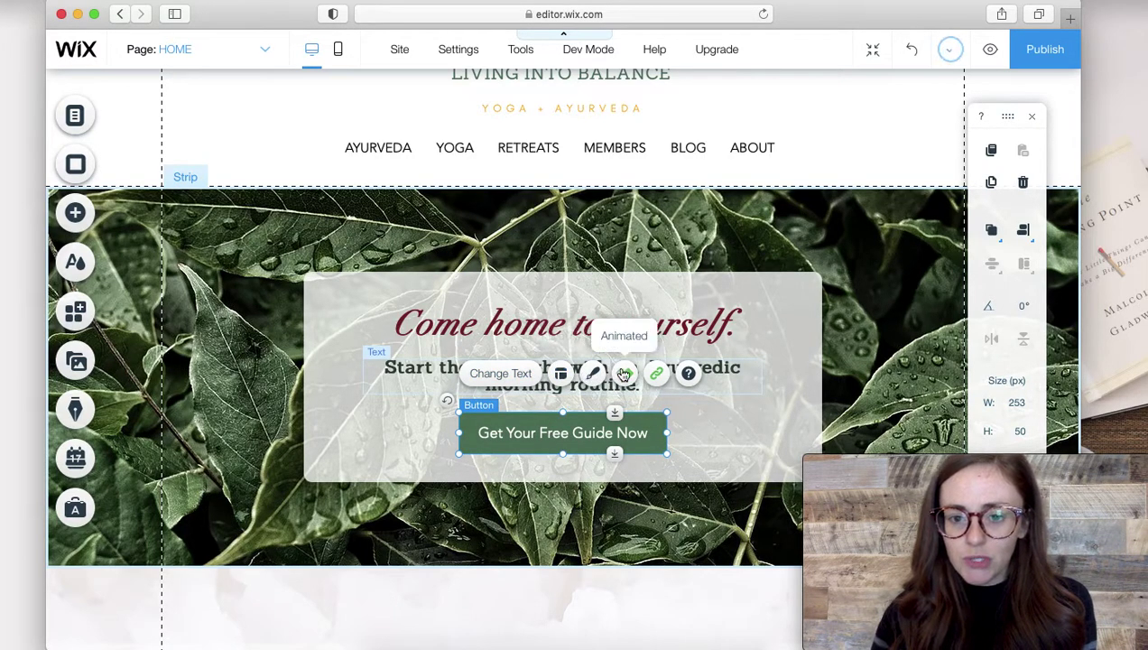
{"action": "left_click", "coordinate": [657, 374]}
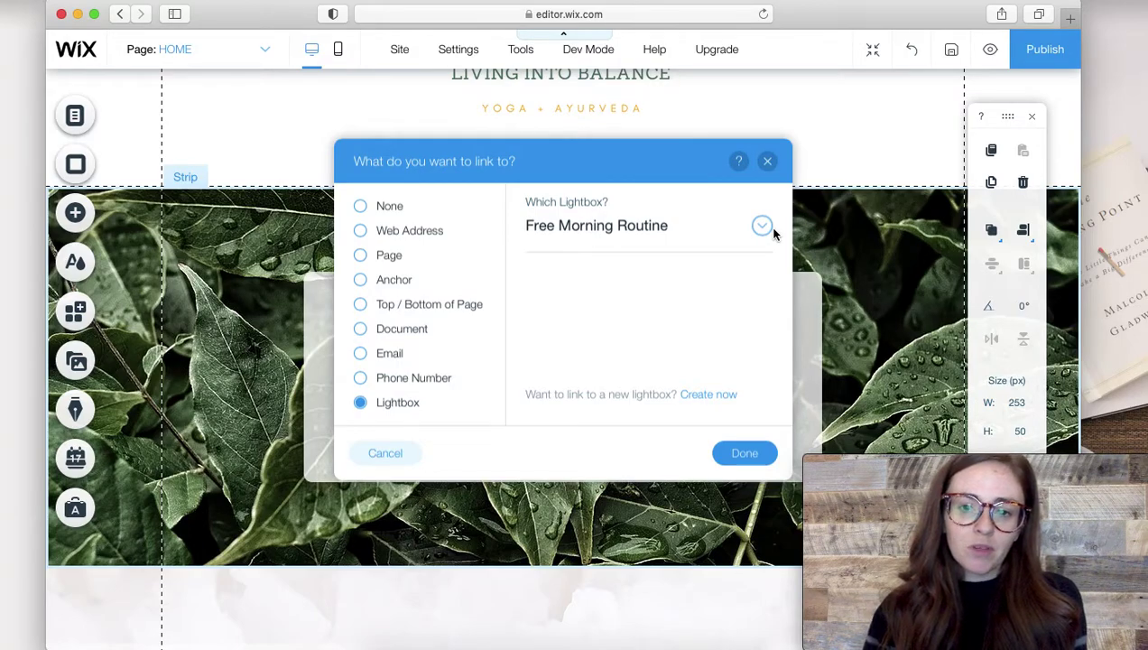
{"action": "left_click", "coordinate": [761, 226]}
{"action": "left_click", "coordinate": [667, 267]}
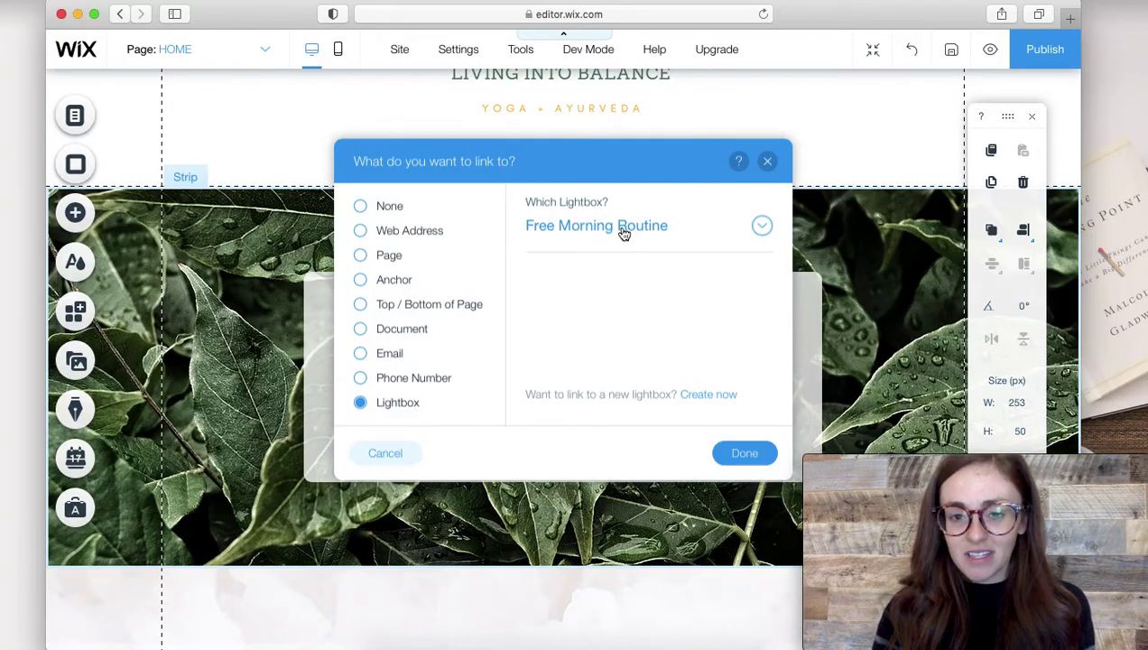
{"action": "left_click", "coordinate": [749, 460]}
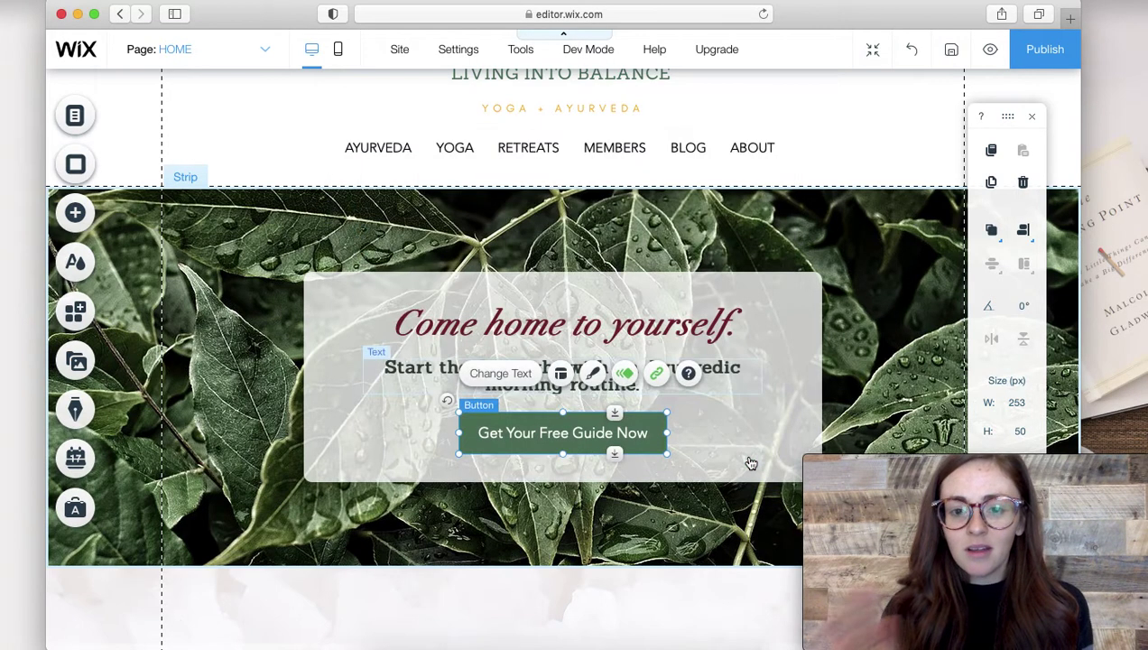
Preview the site, open the pop-up from the guide button, and enter a first name and email.
{"action": "left_click", "coordinate": [991, 50]}
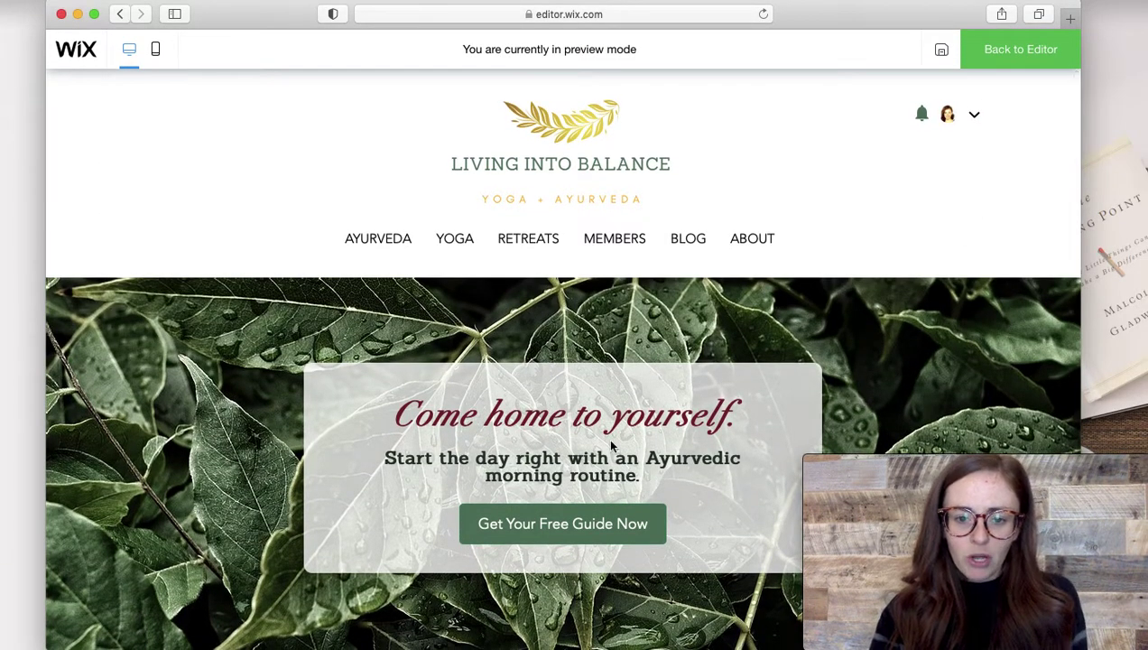
{"action": "left_click", "coordinate": [551, 540]}
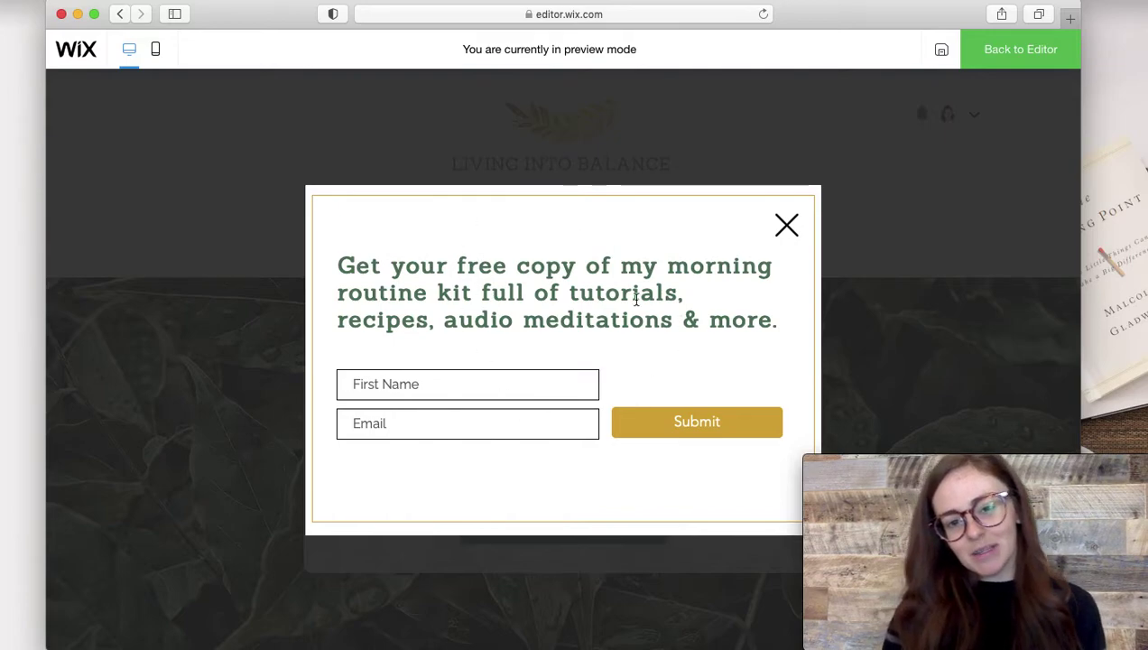
{"action": "left_click", "coordinate": [421, 386]}
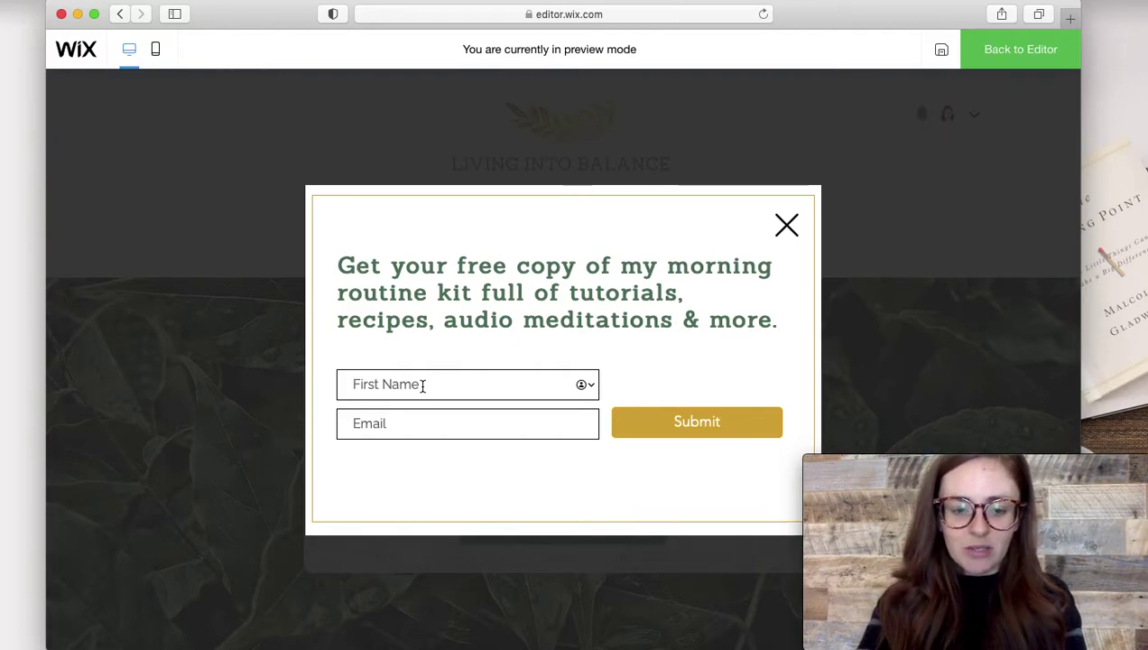
{"action": "type", "text": "Ashley"}
{"action": "key", "text": "Tab"}
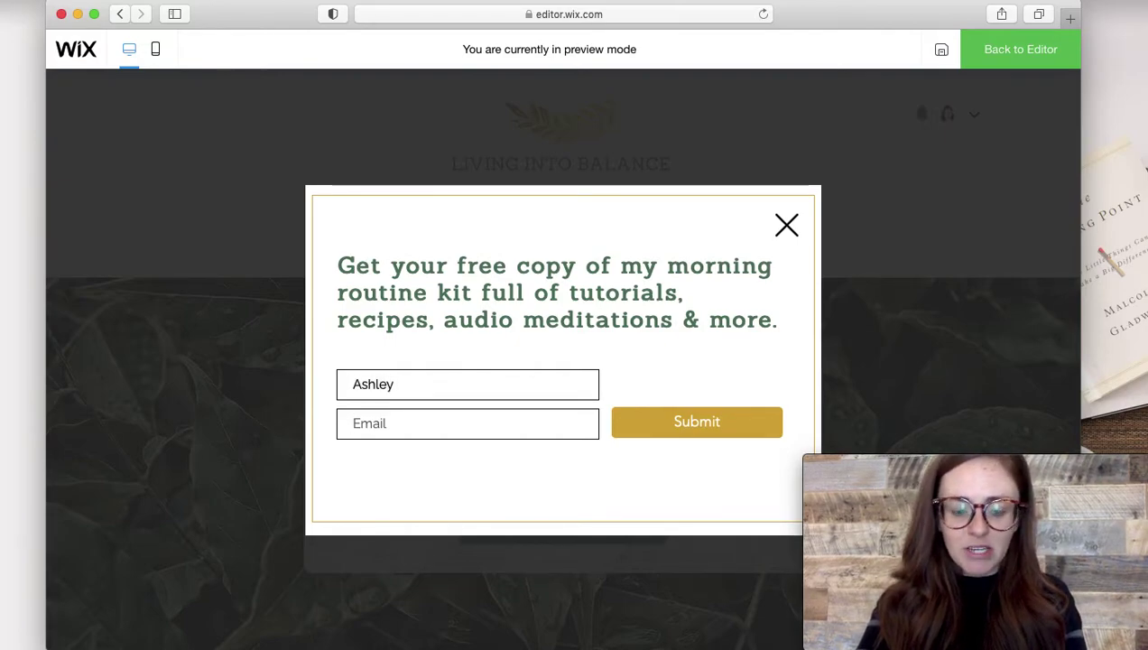
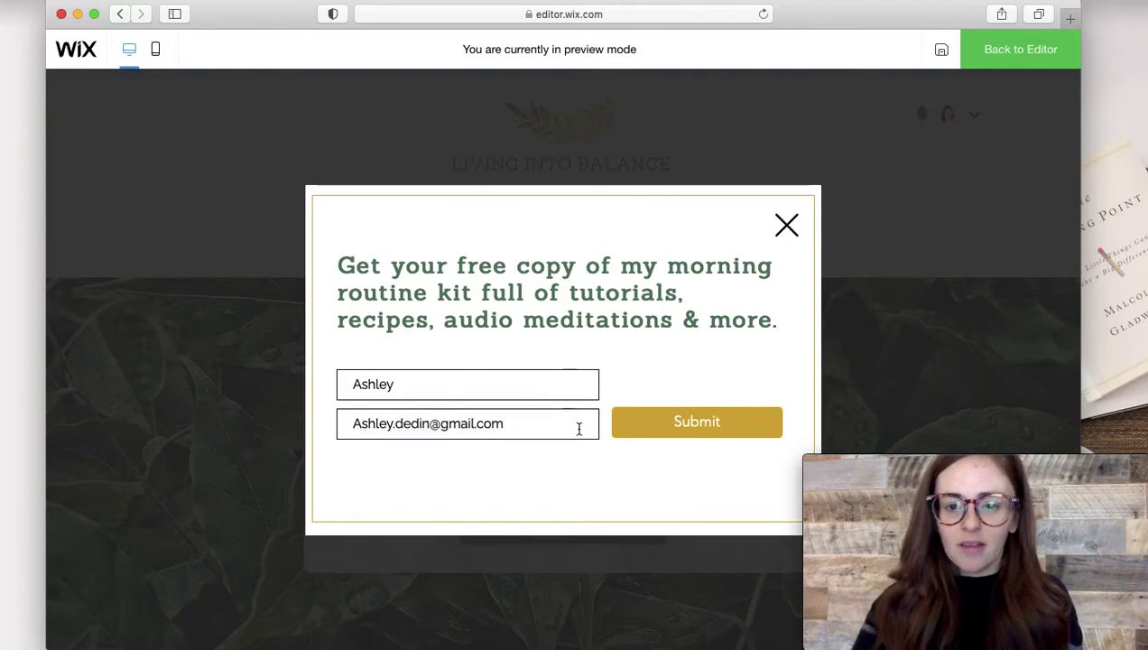
Submit the form, open the Click here to download PDF guide, then close it.
{"action": "left_click", "coordinate": [668, 436]}
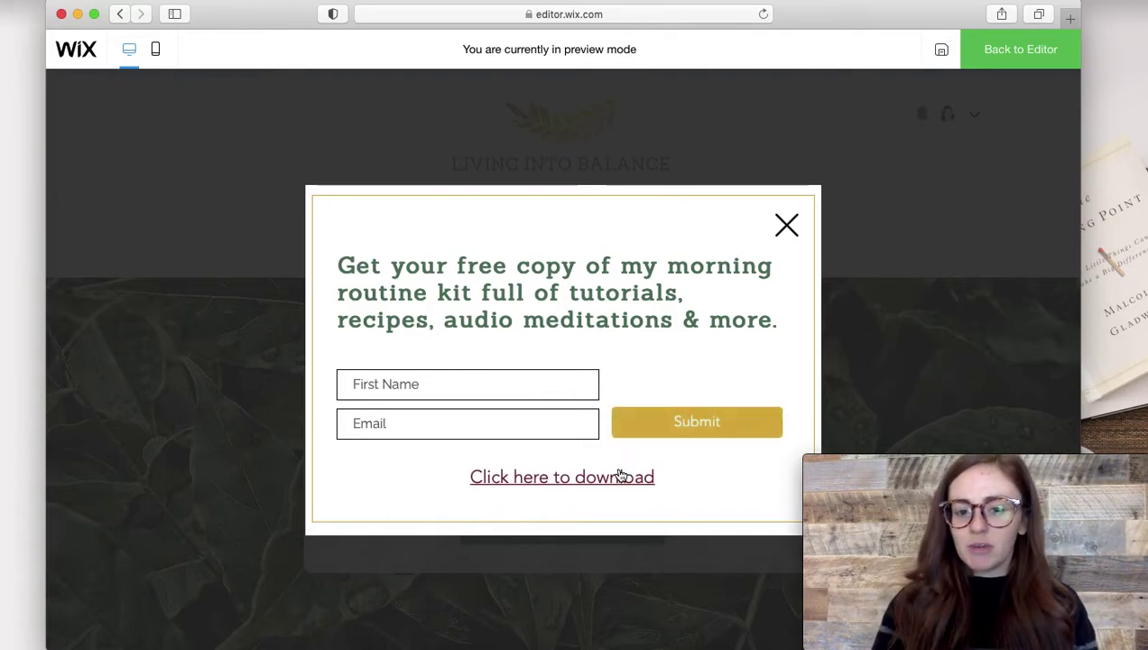
{"action": "left_click", "coordinate": [615, 478]}
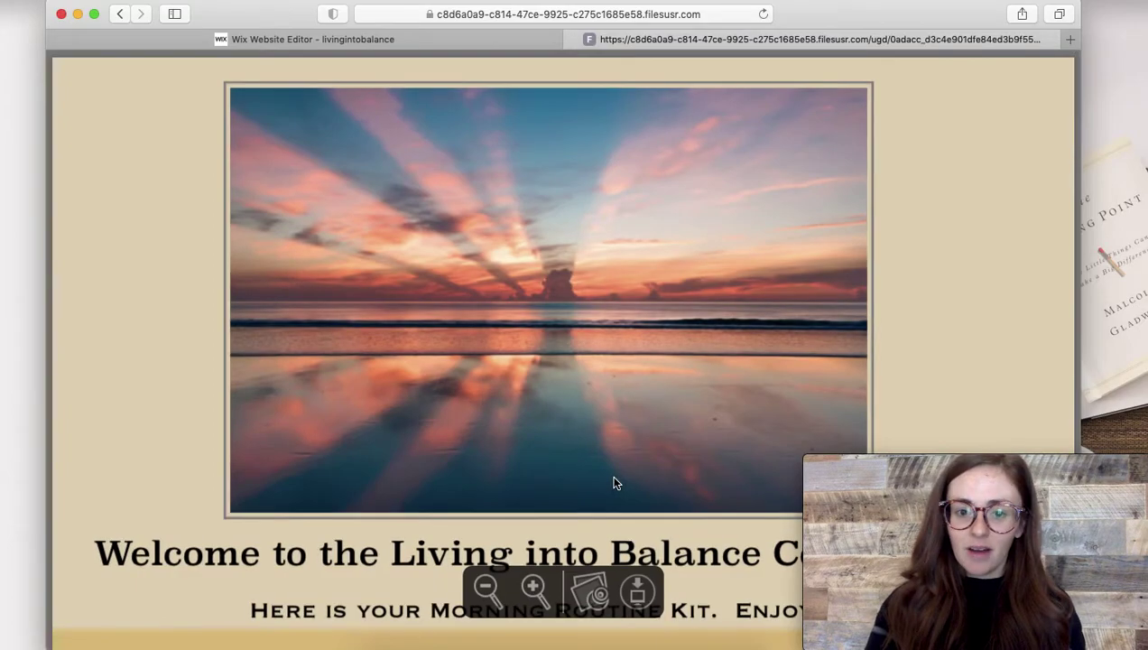
{"action": "scroll", "coordinate": [613, 483], "scroll_direction": "down", "scroll_amount": 15}
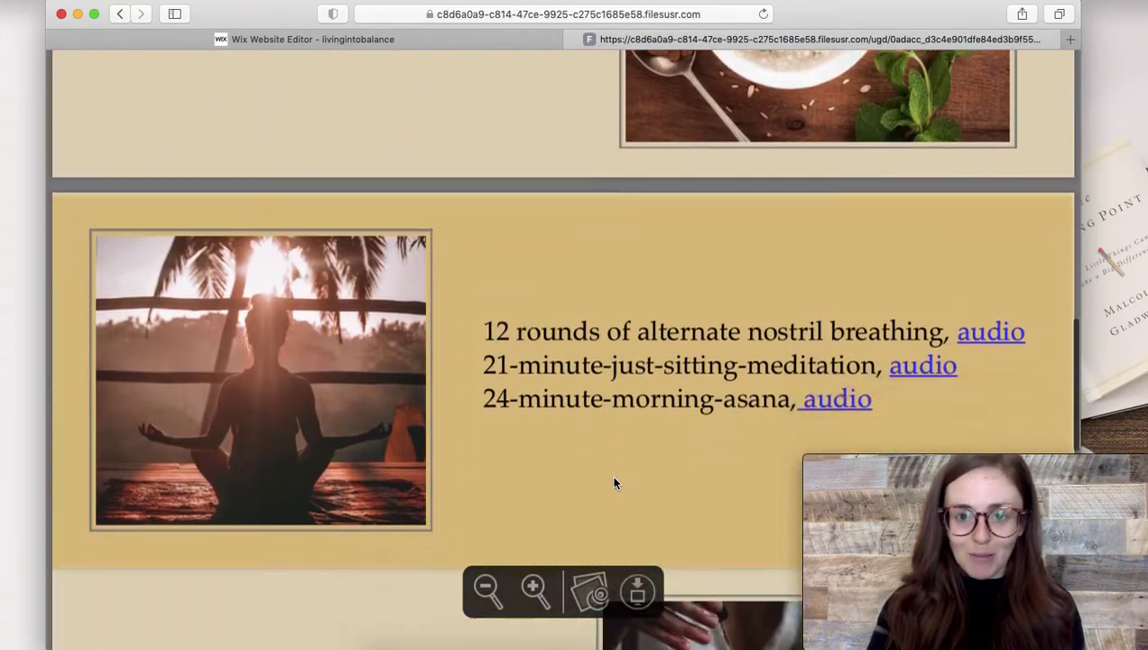
{"action": "scroll", "coordinate": [610, 474], "scroll_direction": "down", "scroll_amount": 5}
{"action": "left_click", "coordinate": [574, 39]}
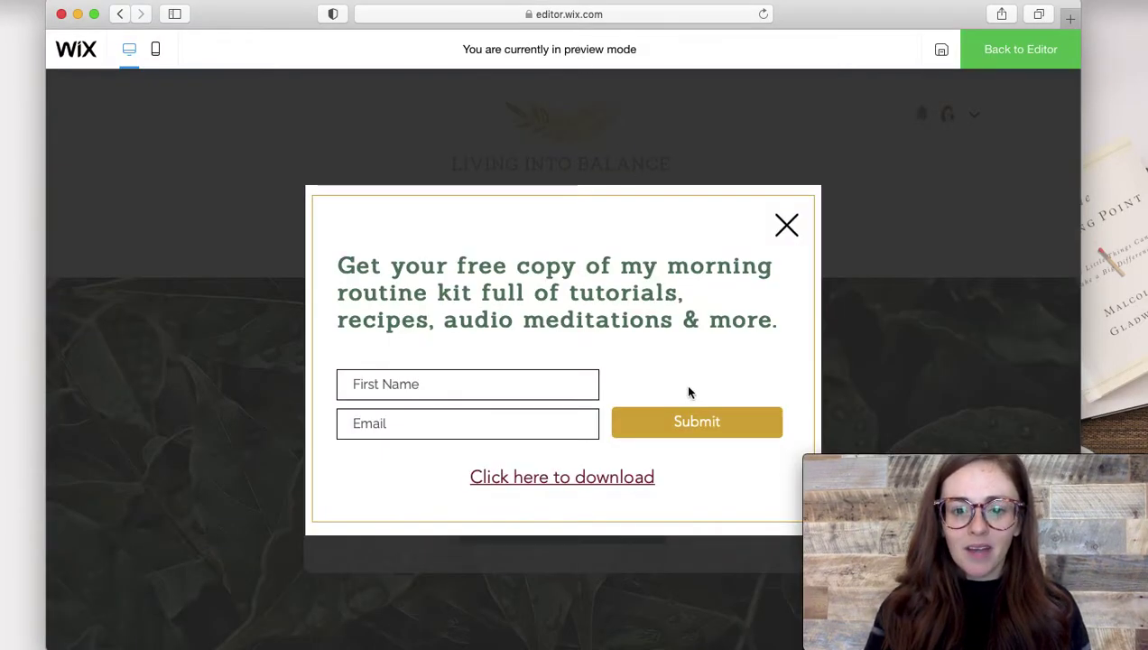
Return from preview to the editor and check the Lightboxes list for the Free Morning Routine pop-up.
{"action": "left_click", "coordinate": [1023, 53]}
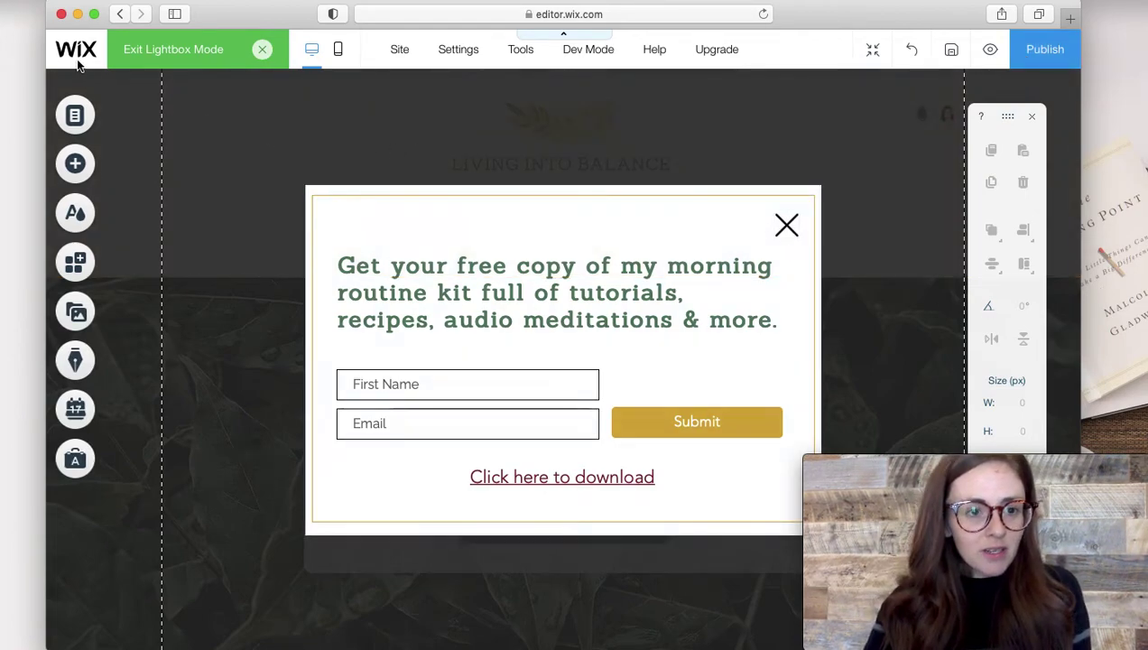
{"action": "left_click", "coordinate": [78, 120]}
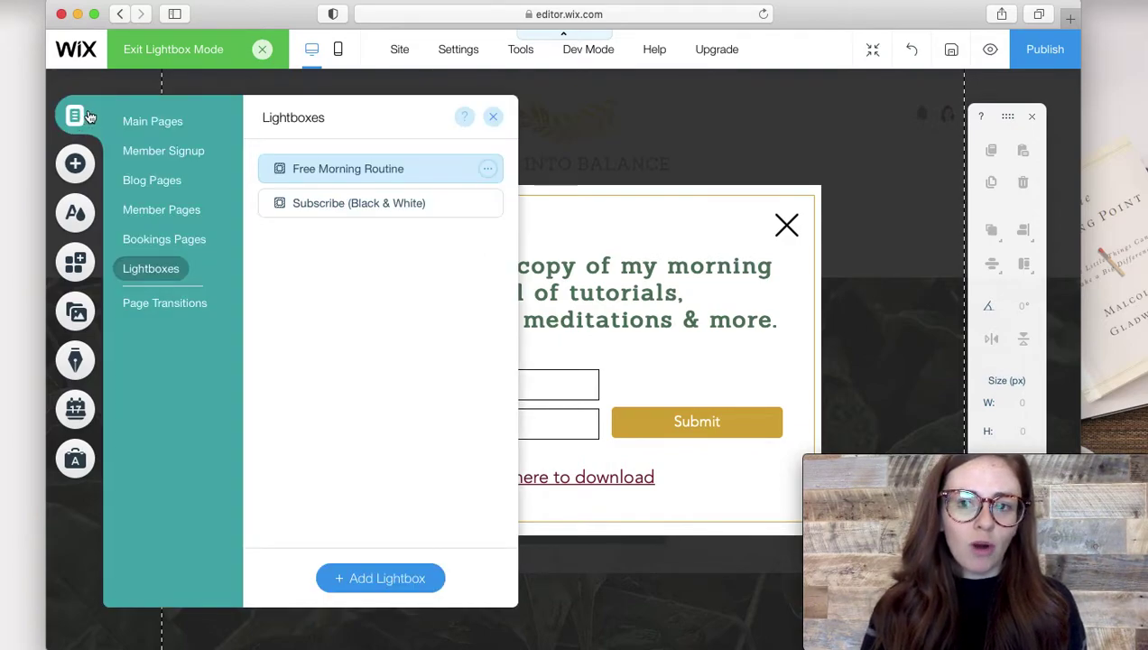
{"action": "left_click", "coordinate": [493, 118]}
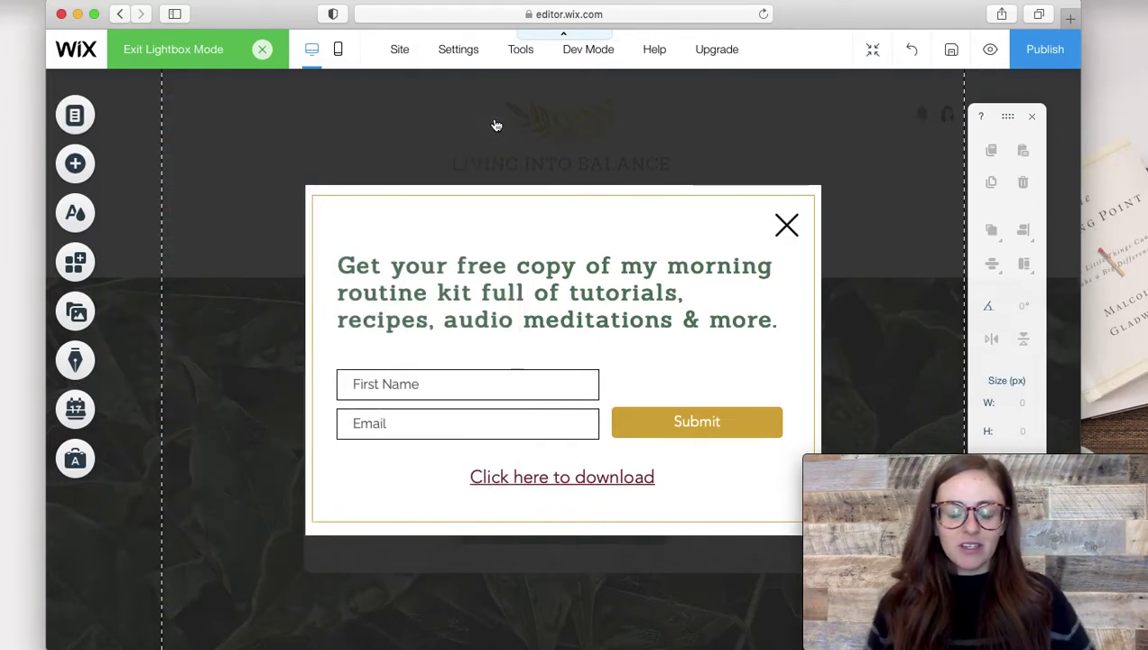